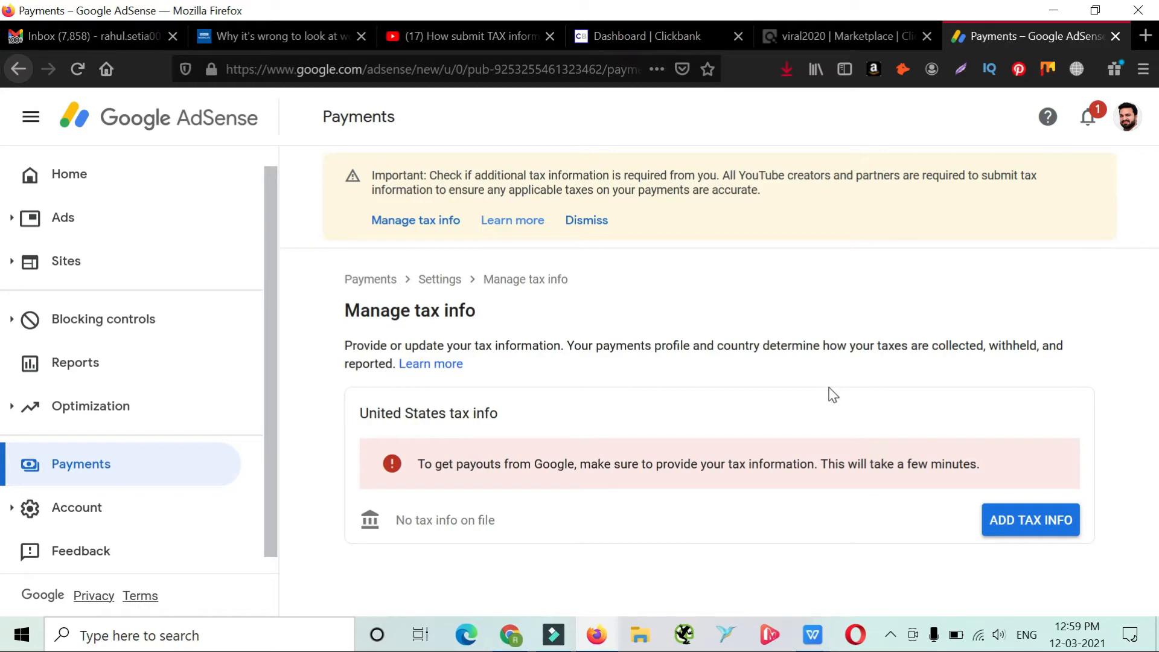
# Start adding United States tax info and verify the account by submitting its password
pyautogui.click(1050, 535)
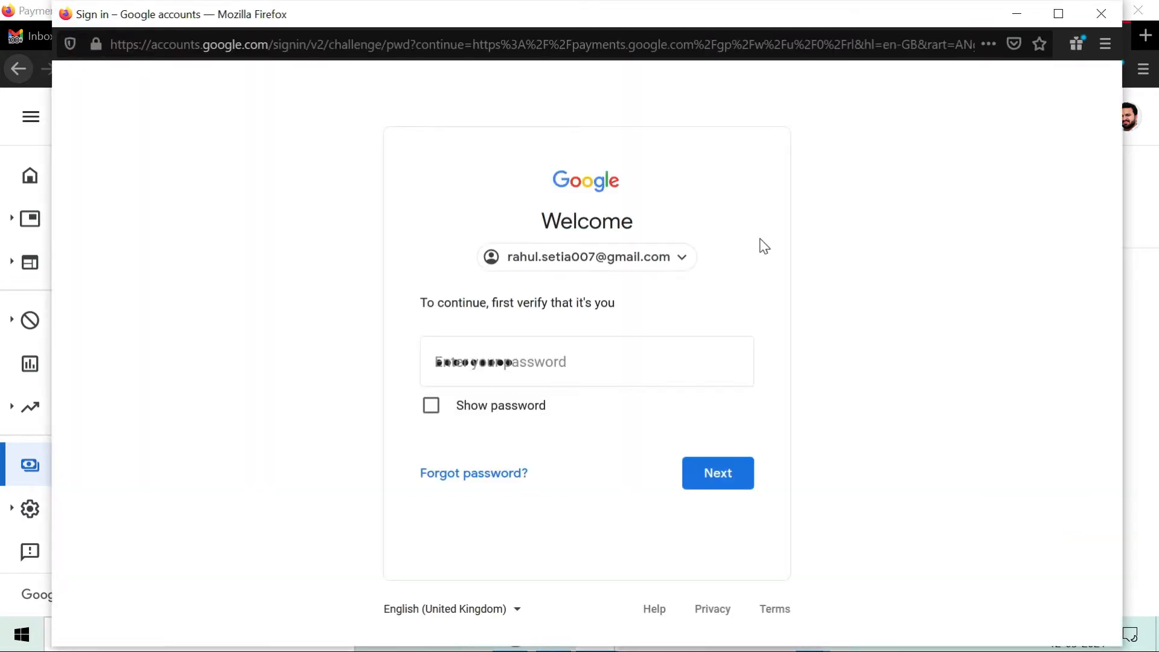
pyautogui.click(714, 479)
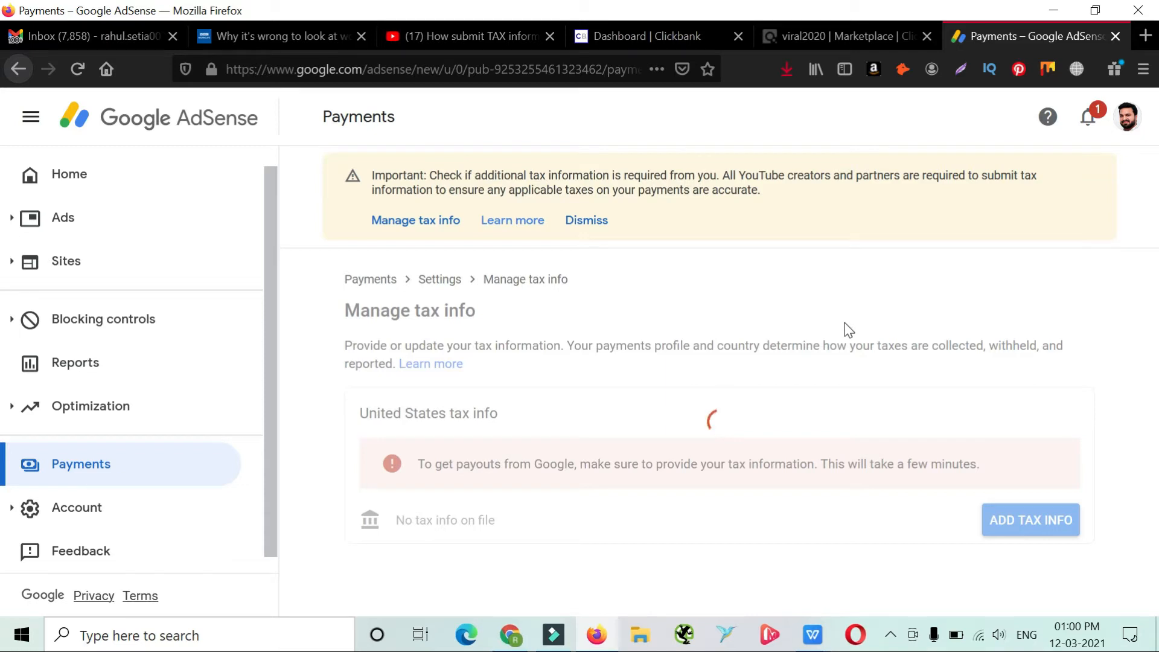
# Set the account type to Individual and answer No to being a citizen or resident of the United States
pyautogui.scroll(-1, 764, 419)
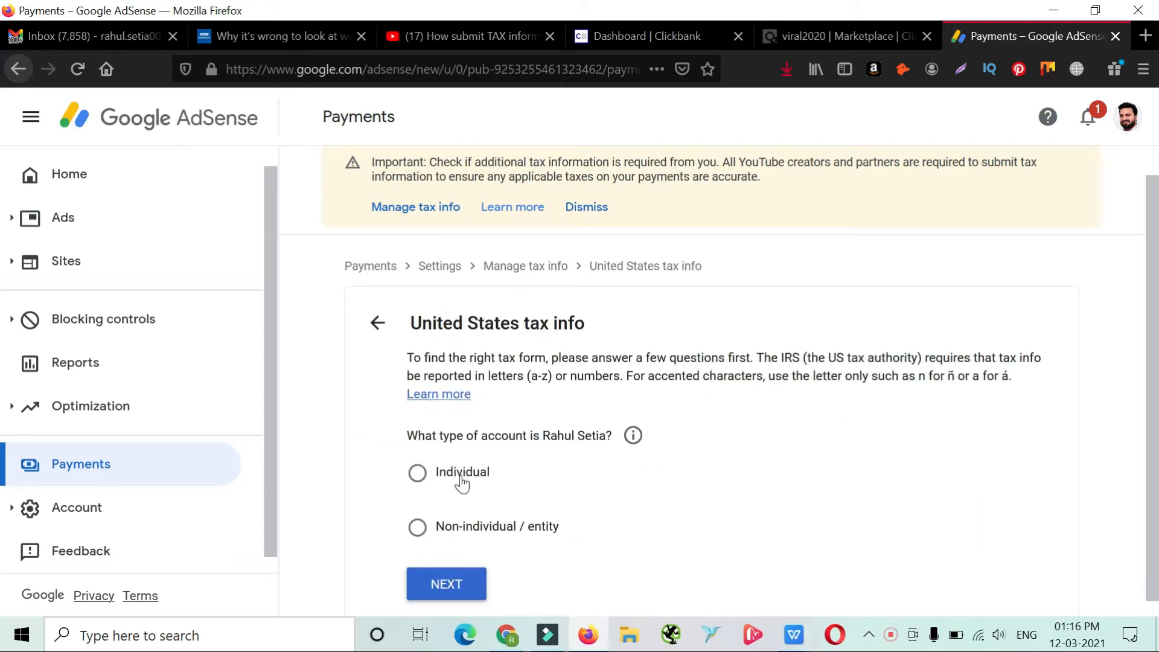
pyautogui.click(417, 473)
pyautogui.click(446, 586)
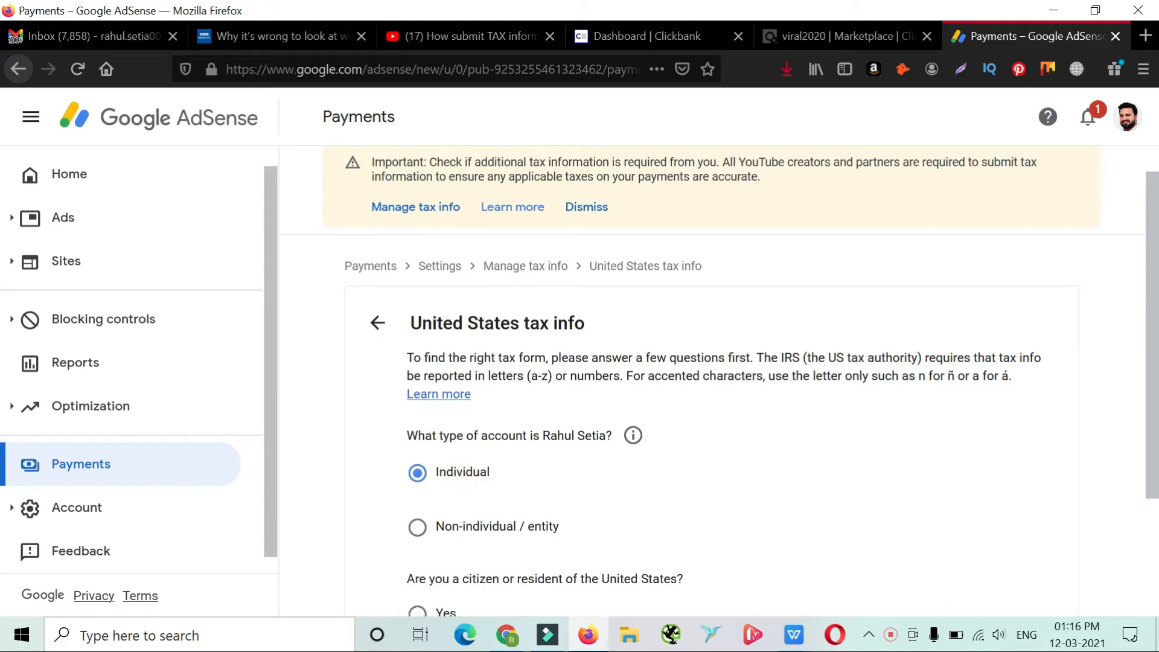
pyautogui.scroll(-3, 741, 422)
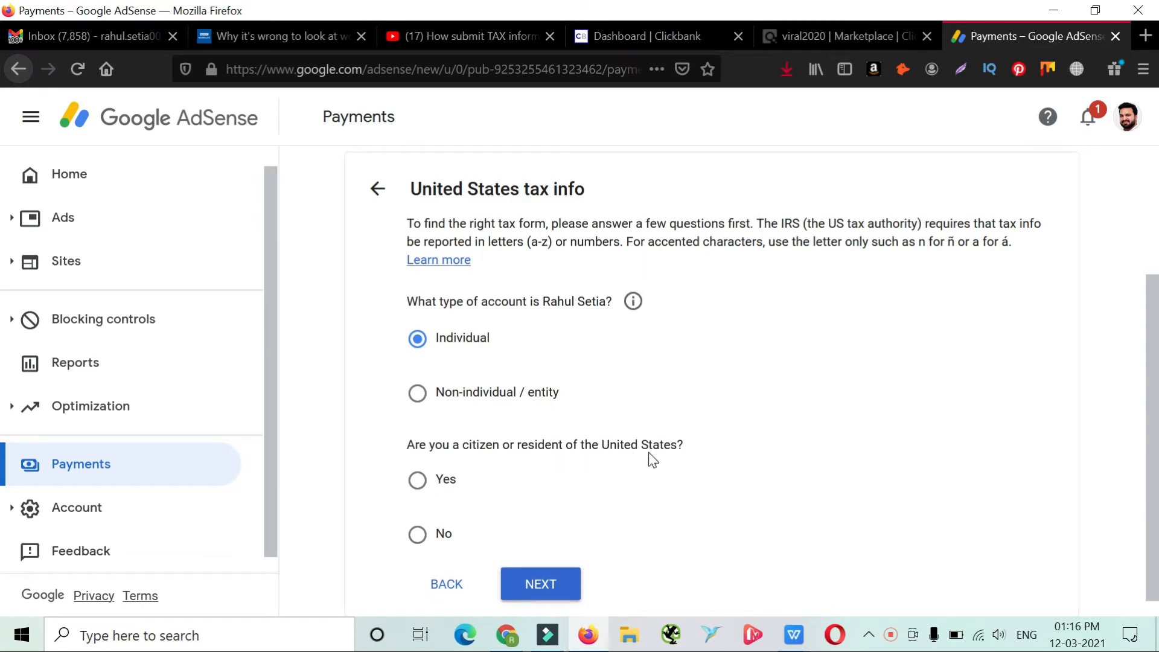
pyautogui.click(418, 534)
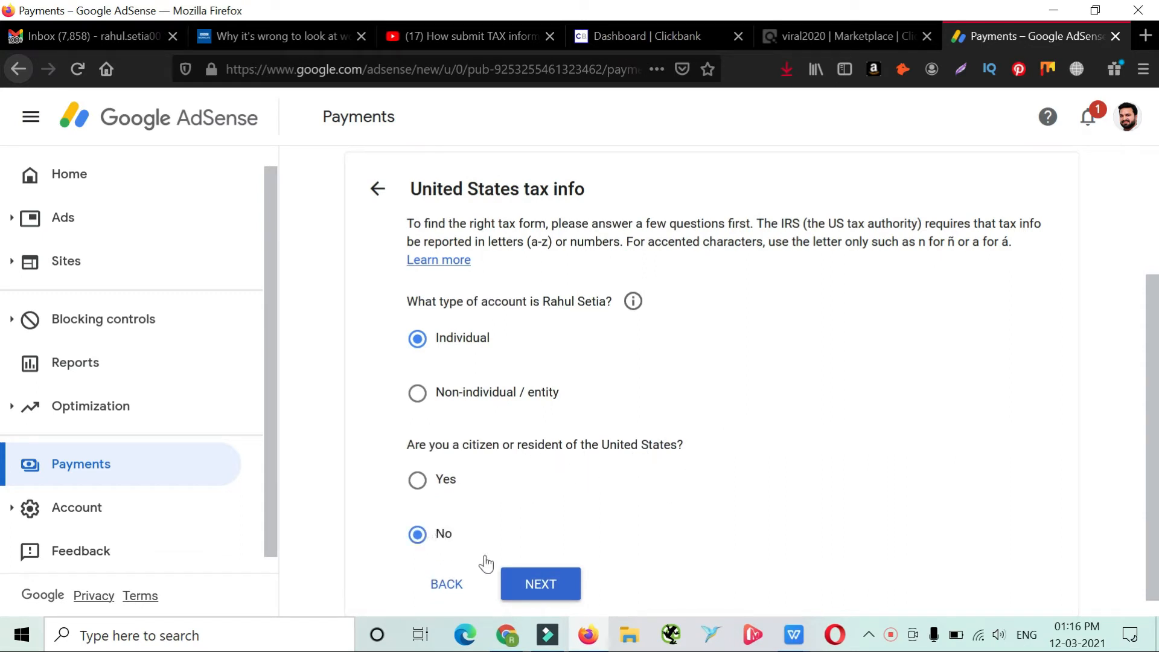
pyautogui.click(566, 594)
# Choose W-8BEN as the W-8 tax form type and start the form
pyautogui.scroll(-3, 665, 393)
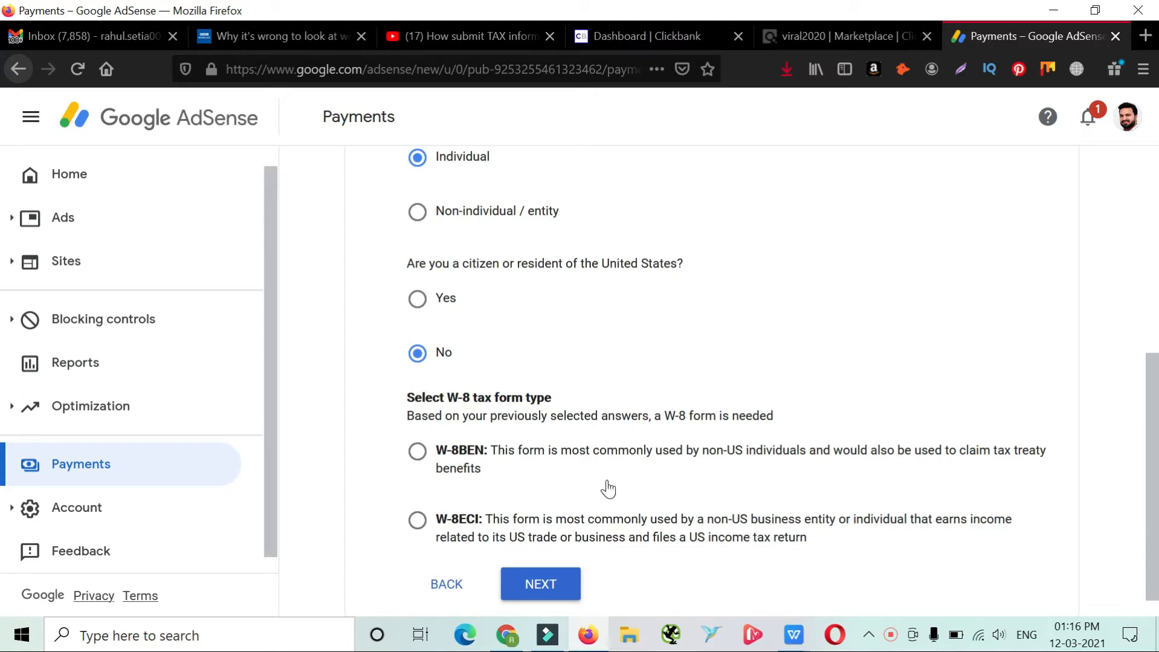
pyautogui.click(418, 457)
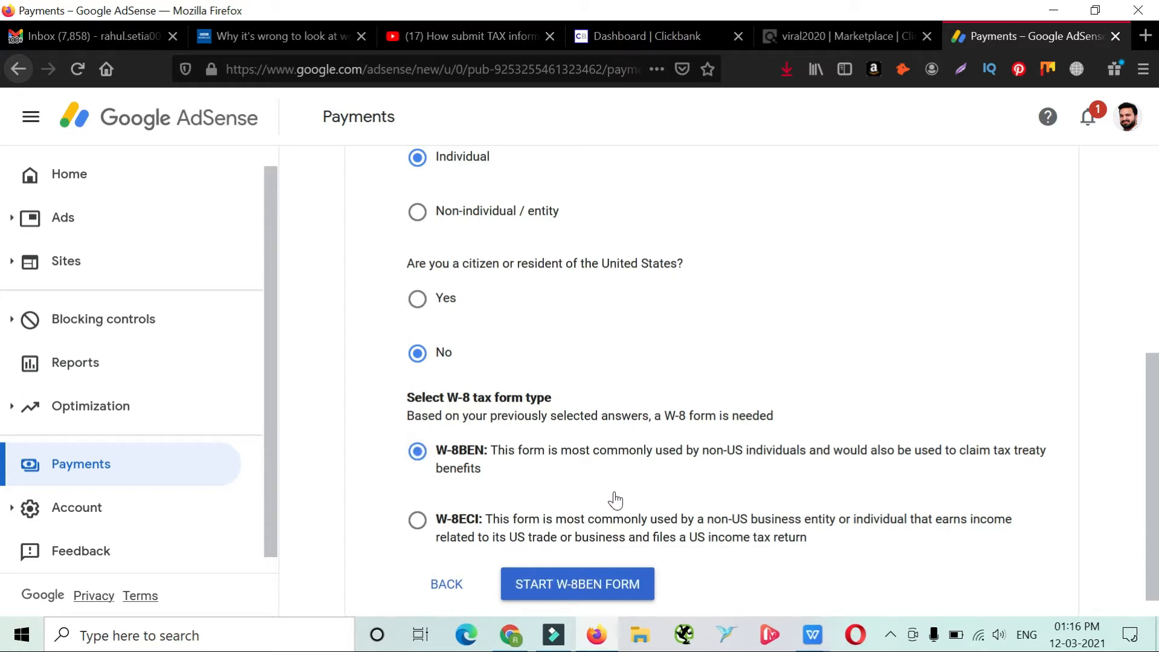
pyautogui.scroll(1, 616, 504)
pyautogui.scroll(-1, 610, 550)
pyautogui.click(621, 587)
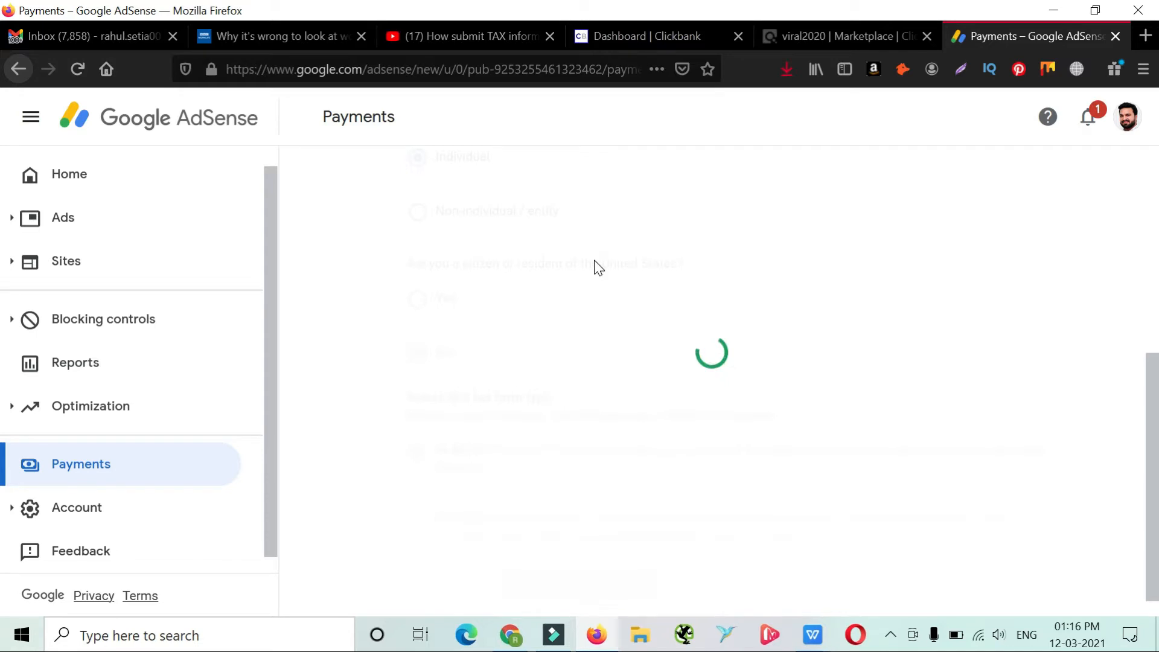
# Enter techblogcorner as the DBA name in the Tax identity section
pyautogui.scroll(2, 549, 362)
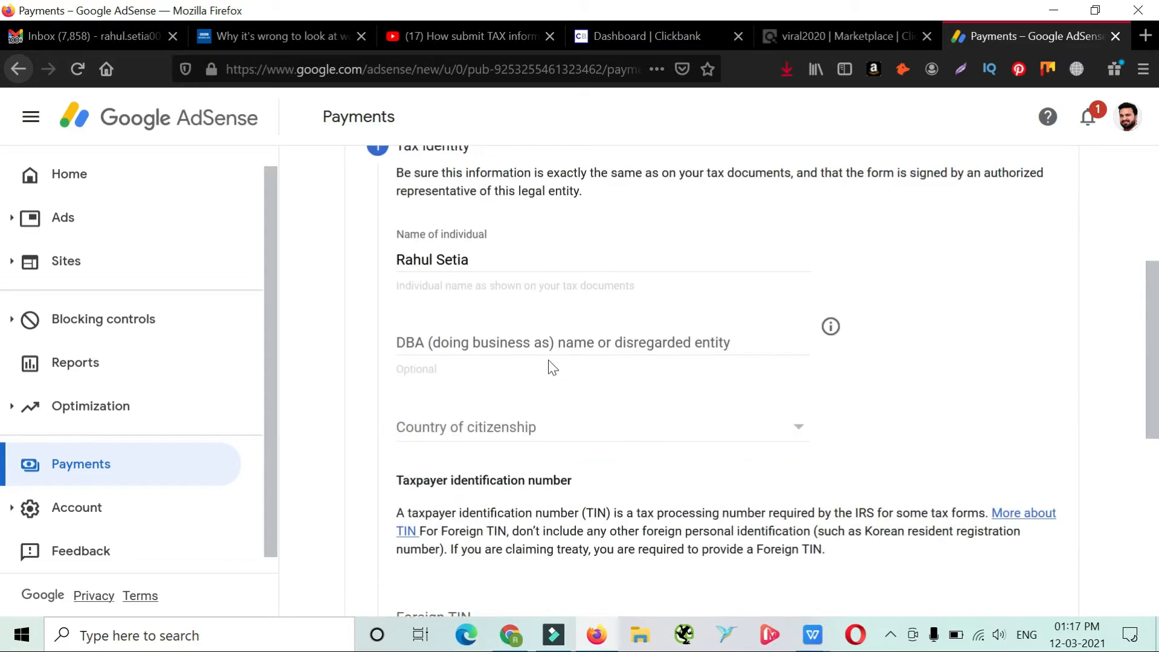
pyautogui.scroll(1, 548, 362)
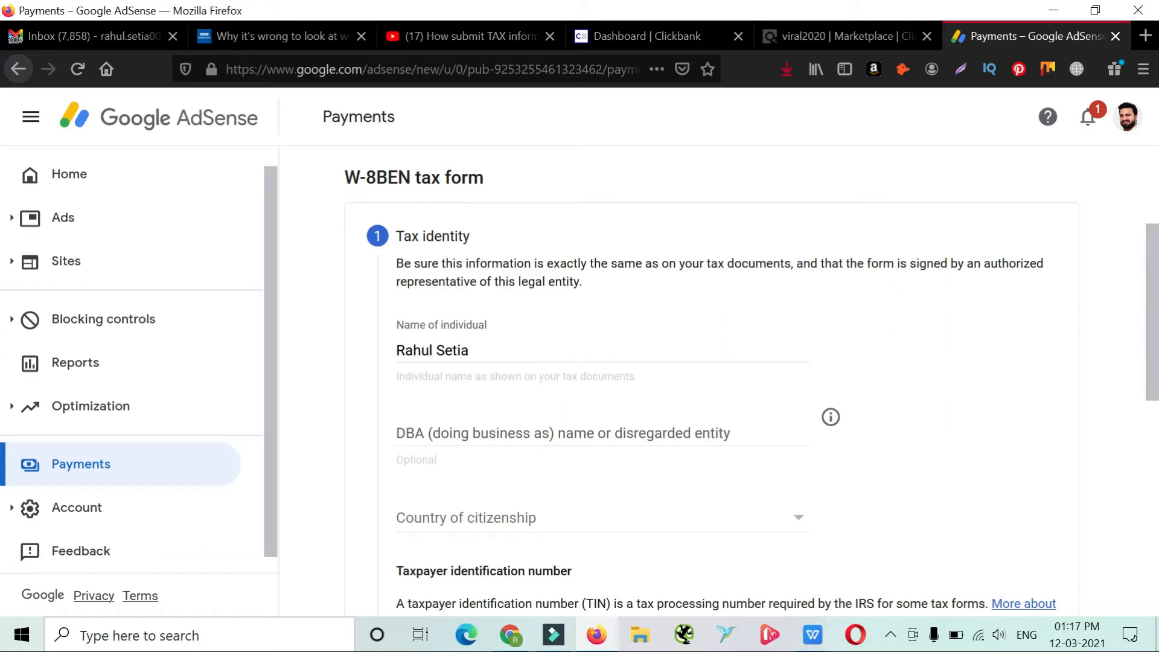
pyautogui.scroll(3, 499, 445)
pyautogui.scroll(-4, 499, 445)
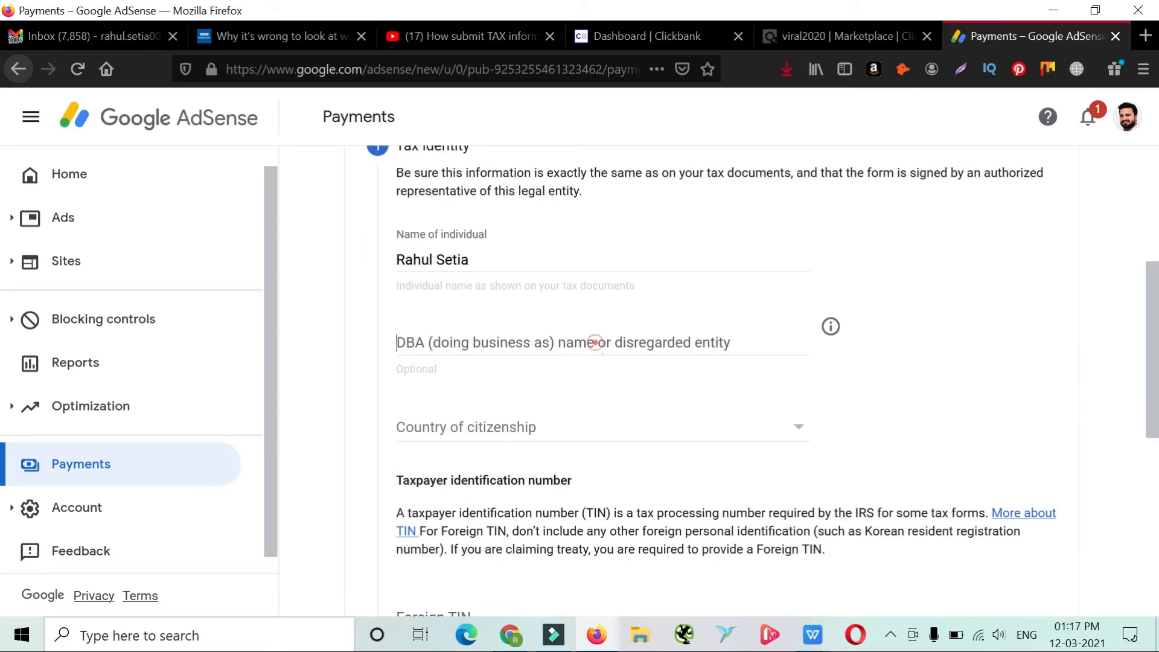
pyautogui.click(595, 342)
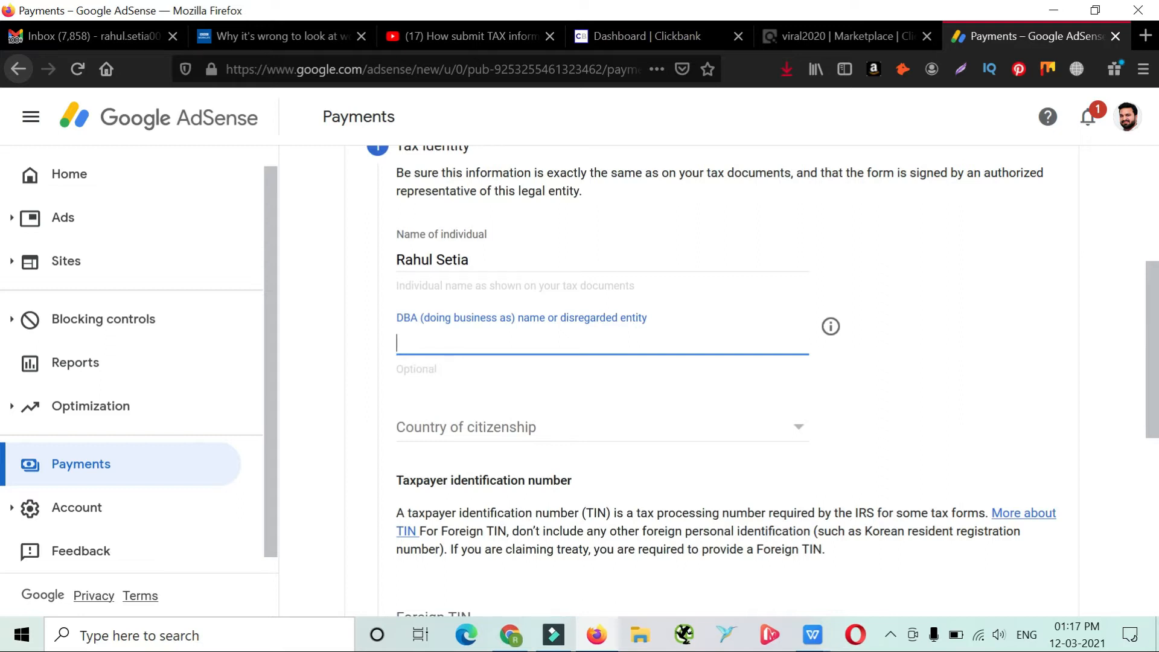
pyautogui.write('techblogcorner')
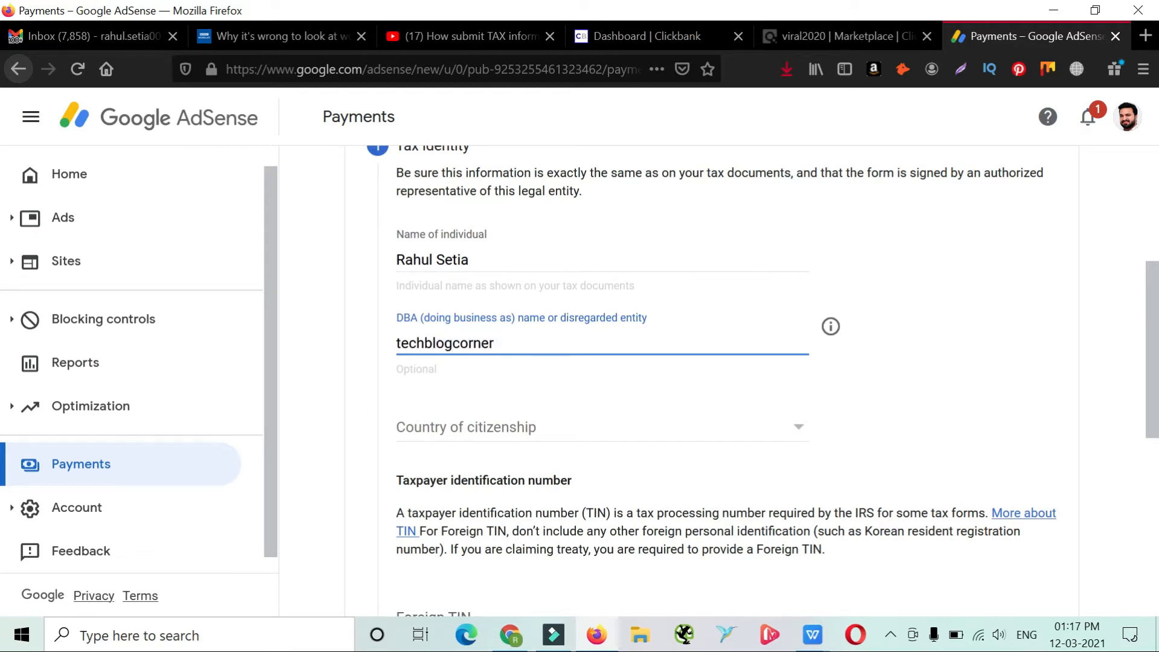
pyautogui.click(933, 402)
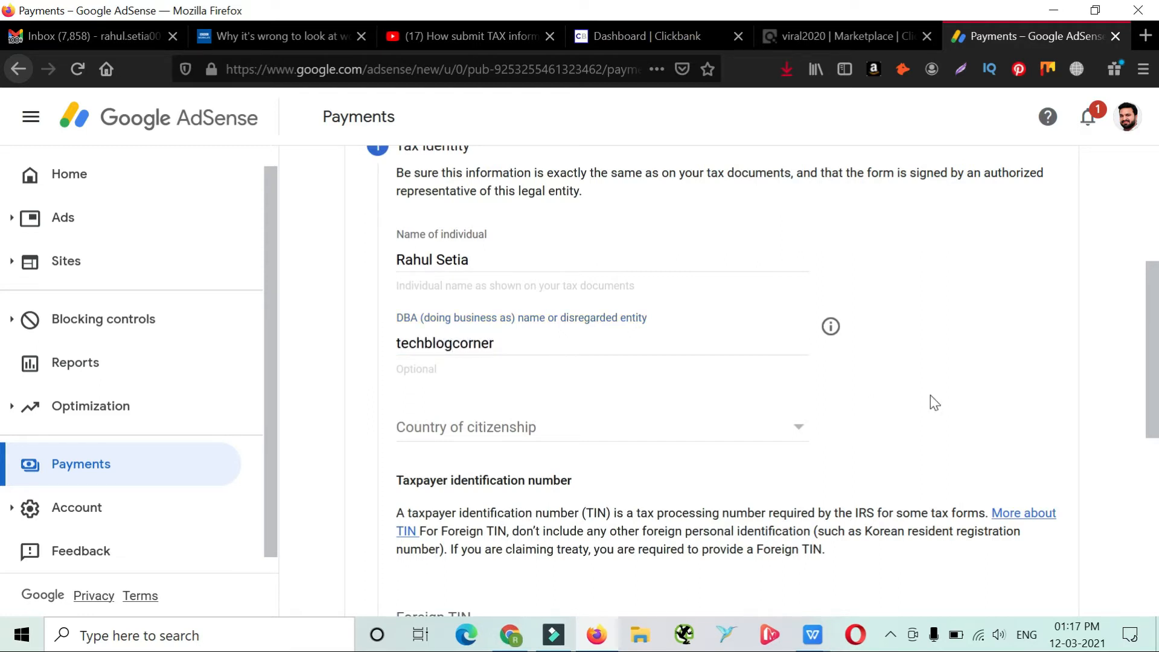
# Set the country of citizenship to India
pyautogui.click(636, 426)
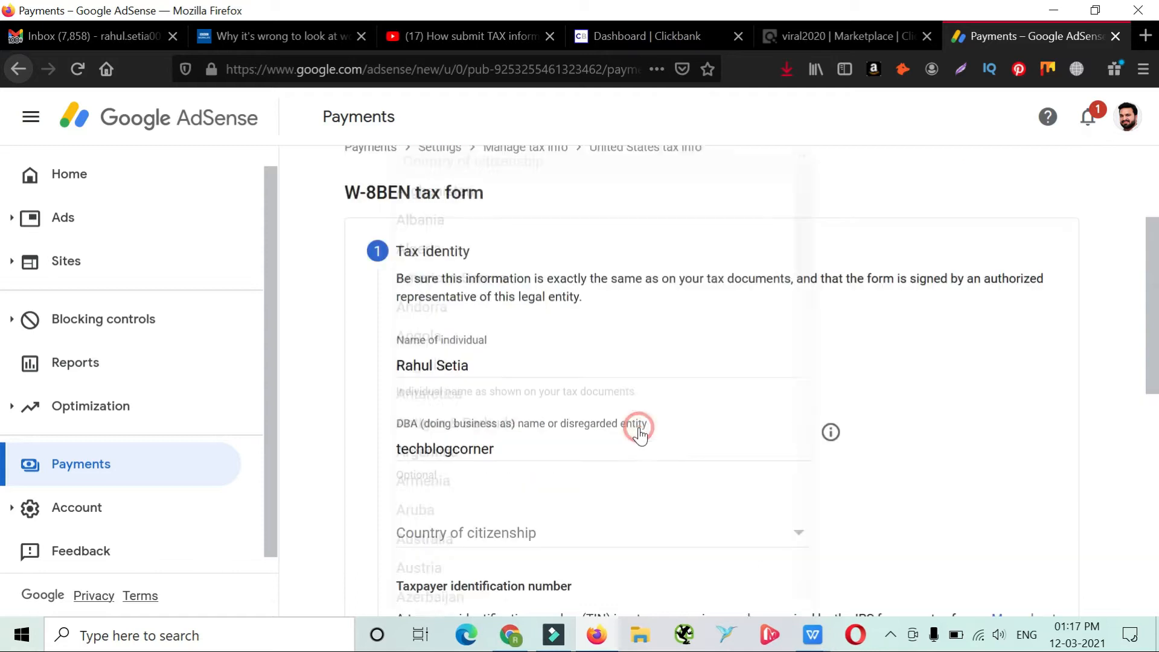
pyautogui.scroll(-3, 640, 401)
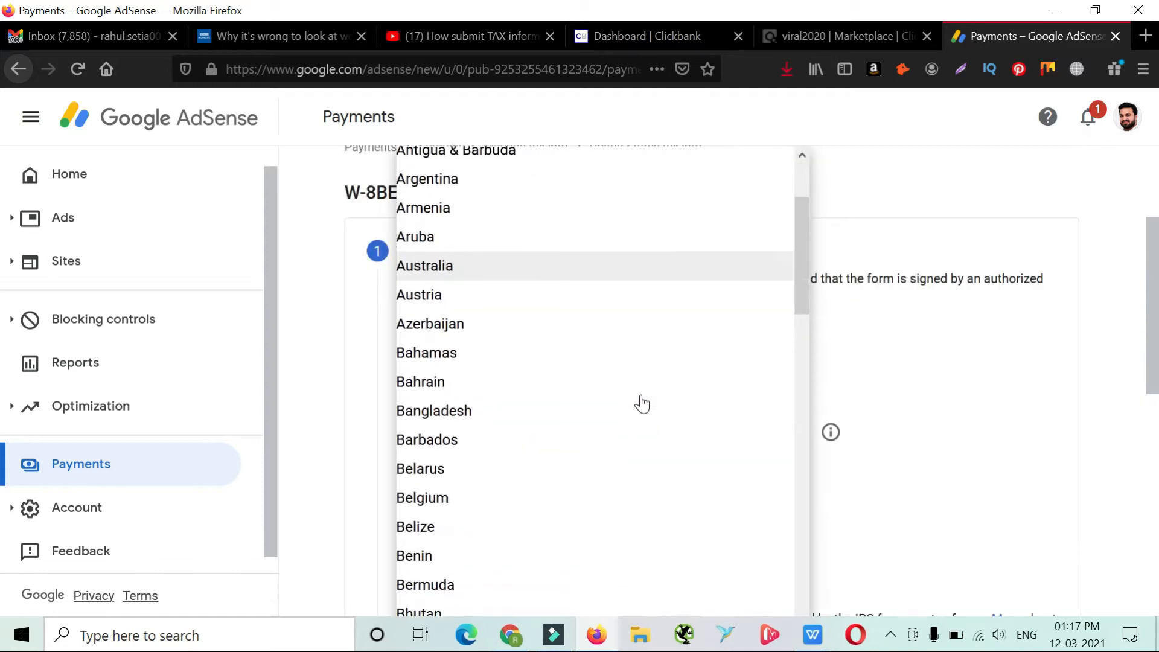
pyautogui.scroll(-5, 639, 401)
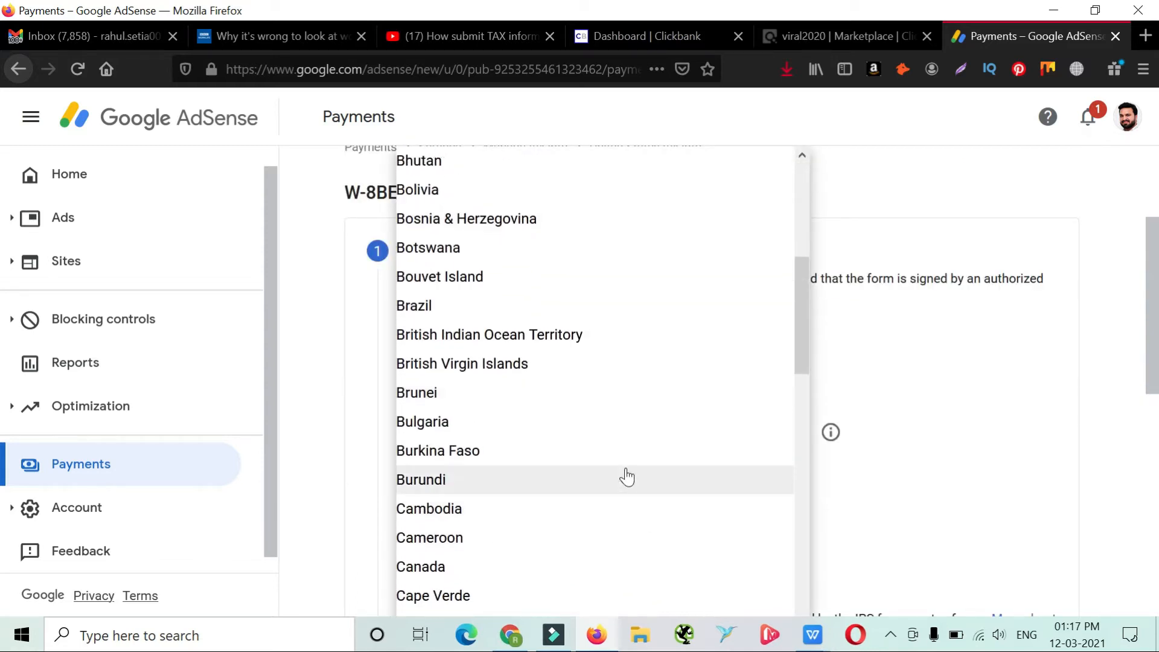
pyautogui.scroll(-5, 625, 477)
pyautogui.scroll(-10, 628, 480)
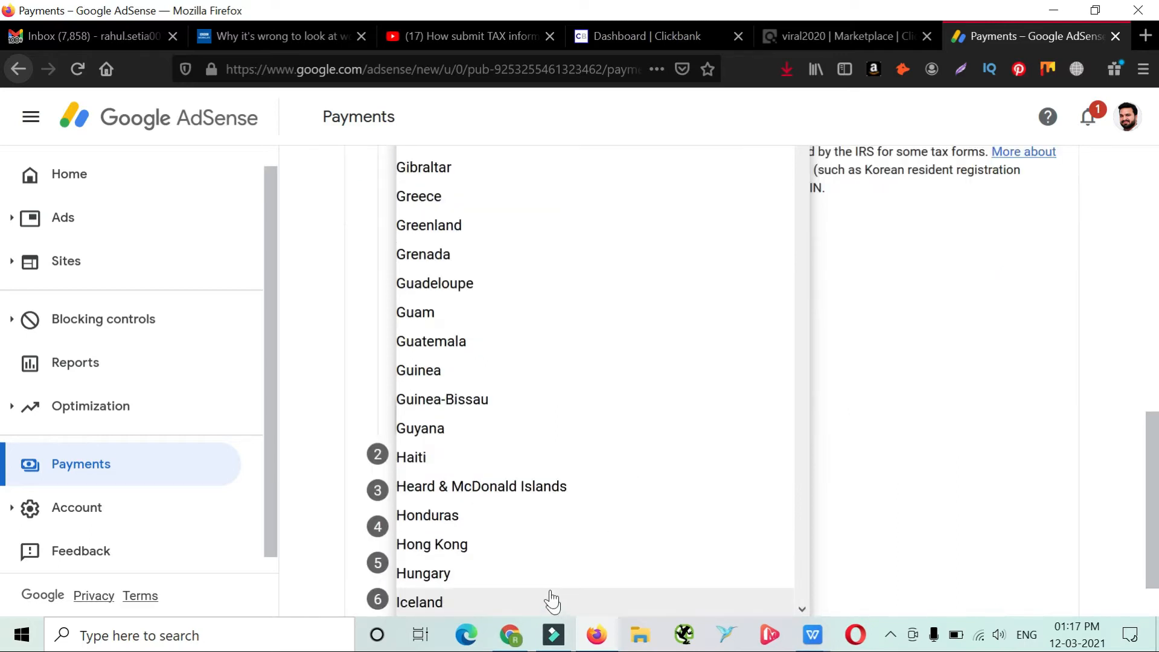
pyautogui.scroll(-1, 546, 562)
pyautogui.scroll(-1, 544, 535)
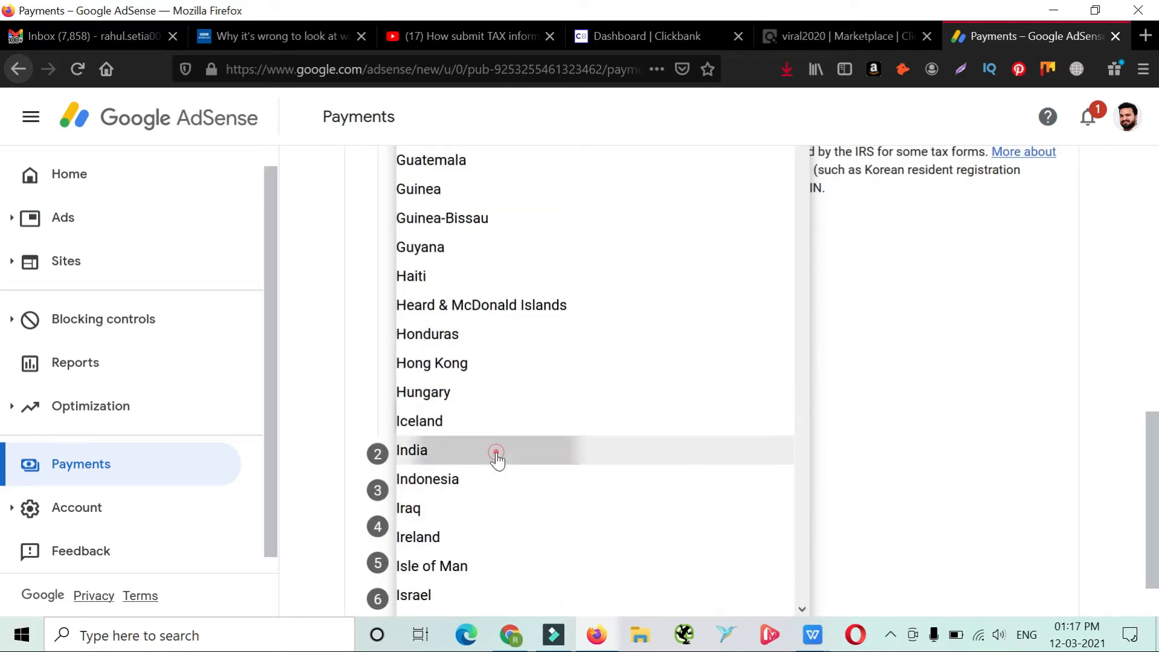
pyautogui.click(496, 458)
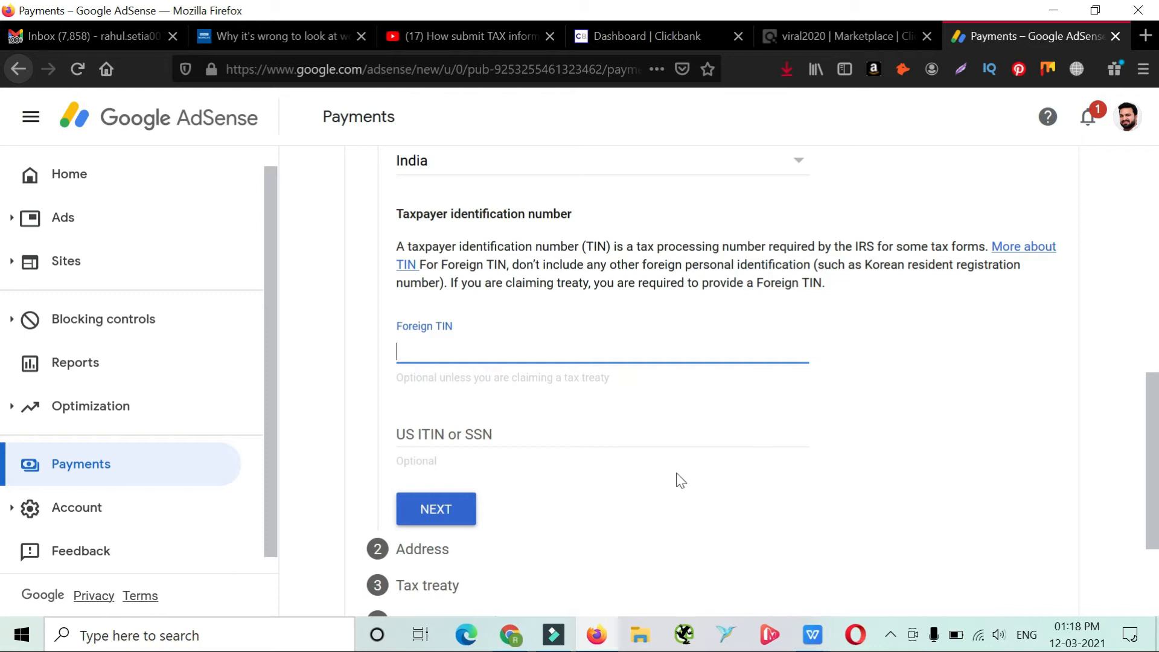
# Leave the Foreign TIN and US ITIN or SSN fields blank and continue to the Address section
pyautogui.click(522, 435)
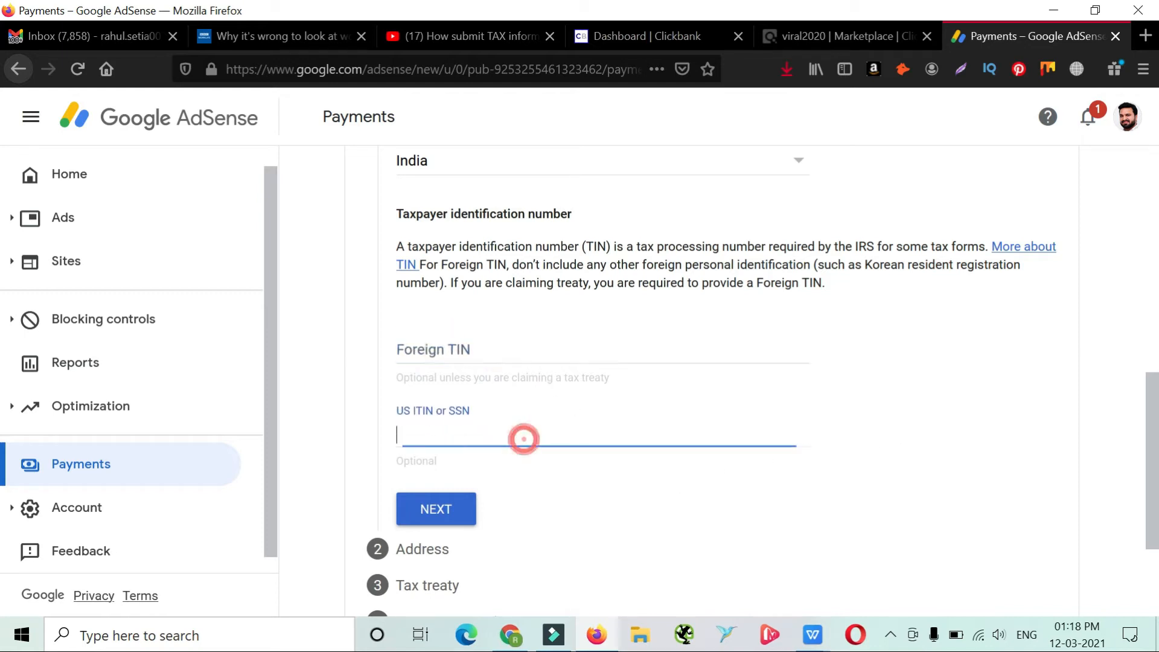
pyautogui.hotkey('shift', 'Tab')
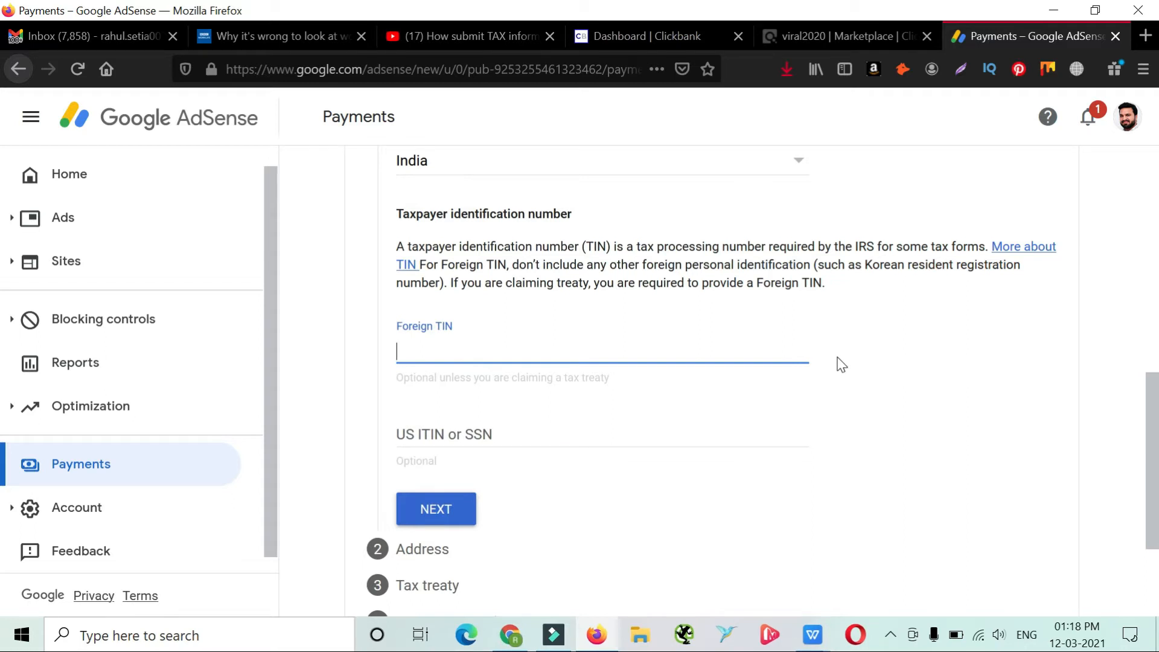
pyautogui.scroll(-2, 859, 412)
pyautogui.scroll(3, 862, 415)
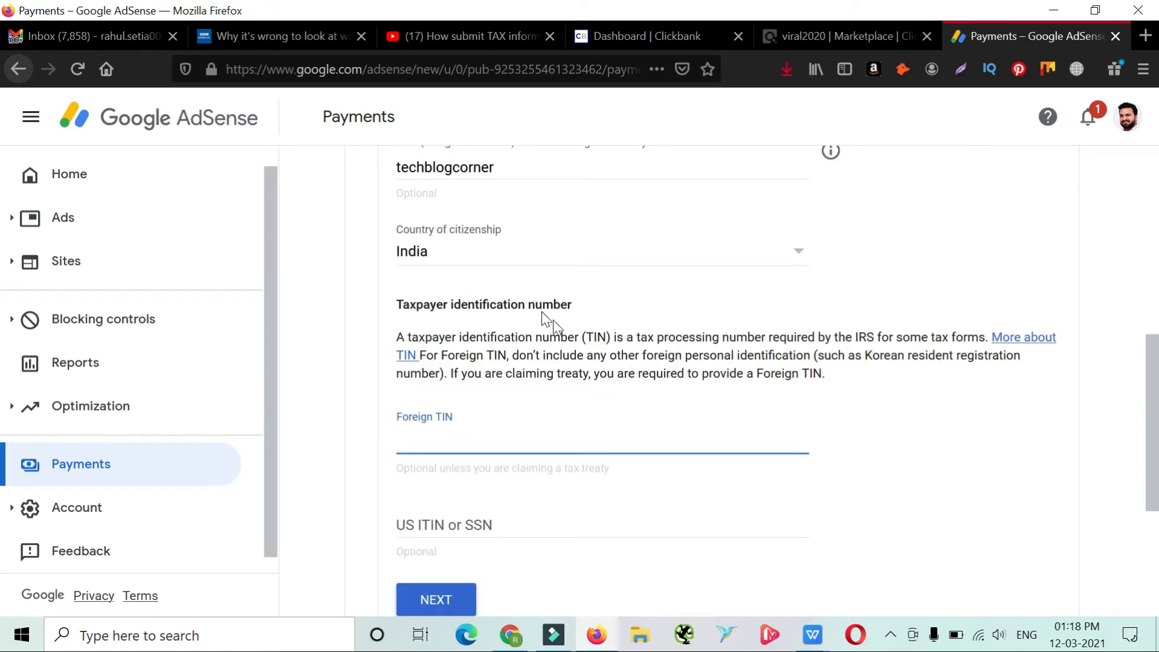
pyautogui.scroll(-3, 841, 481)
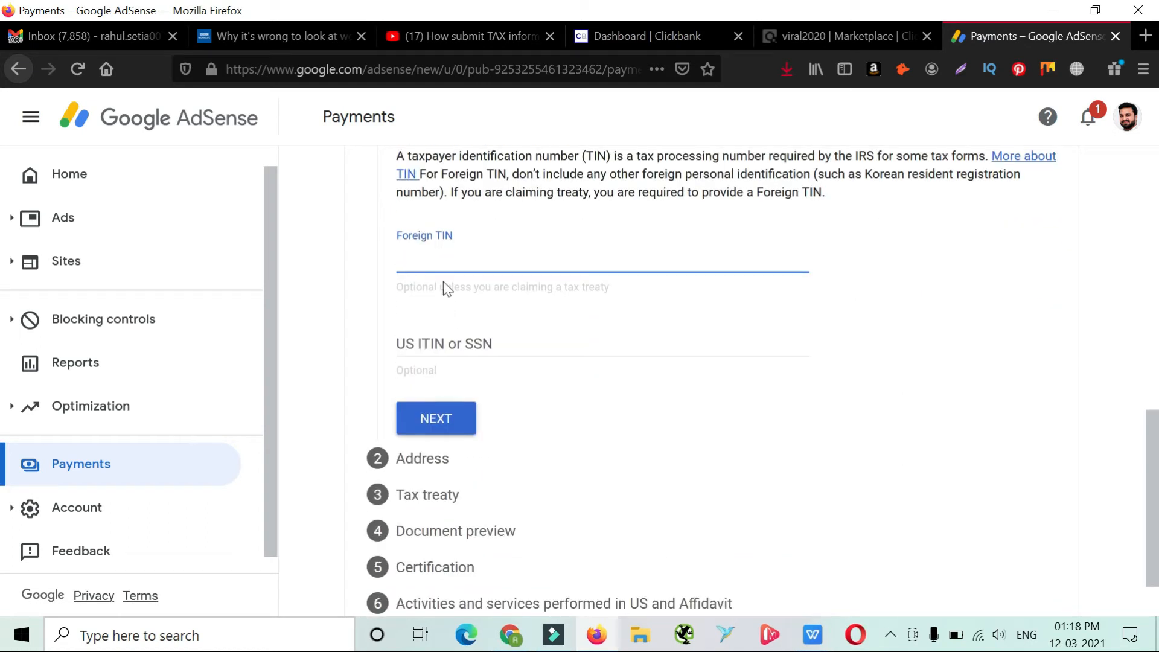
pyautogui.click(451, 430)
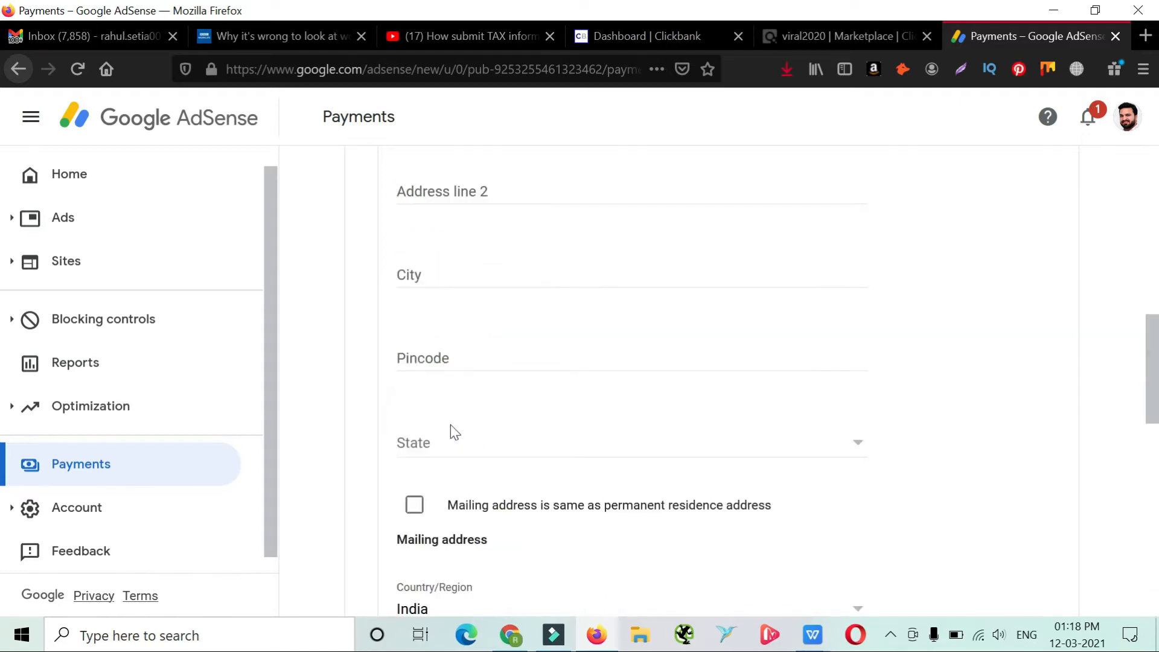
# Fill in both address lines, the city and the pincode of the permanent residence address
pyautogui.scroll(3, 464, 314)
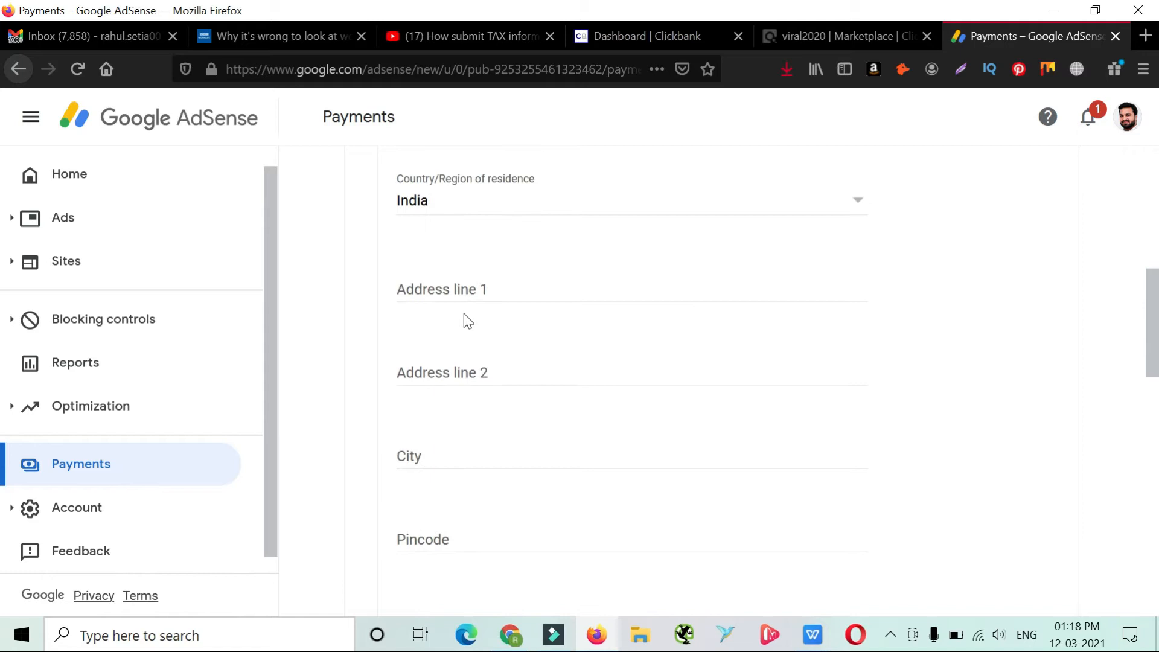
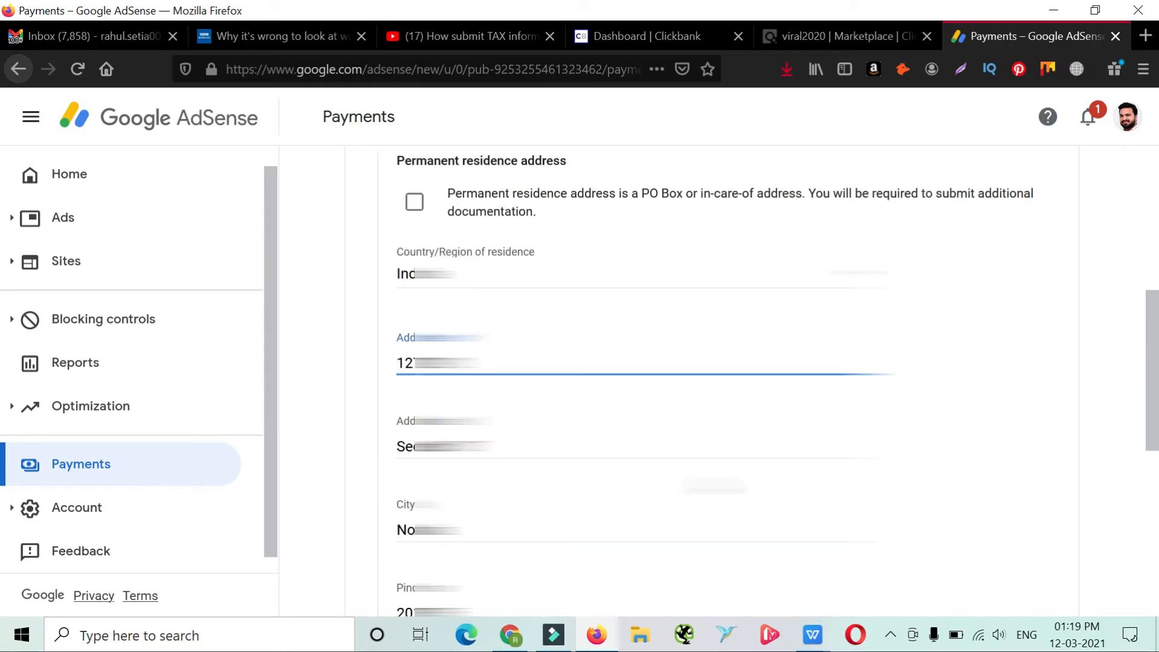
pyautogui.press('Tab')
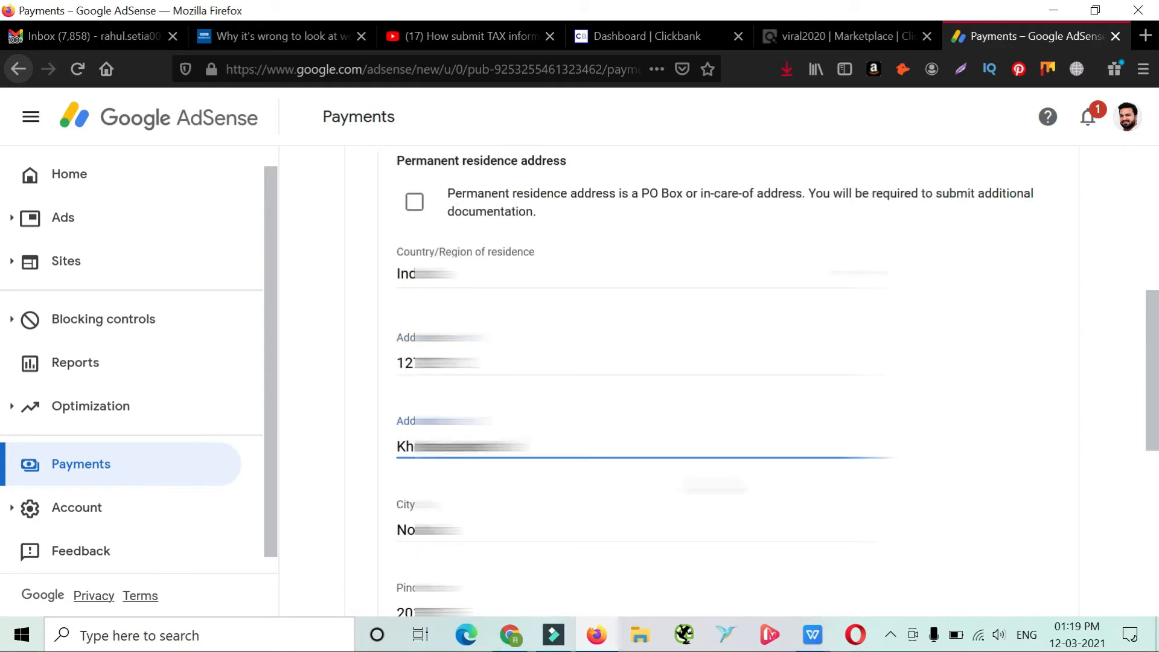
pyautogui.press('Tab')
pyautogui.press('Tab')
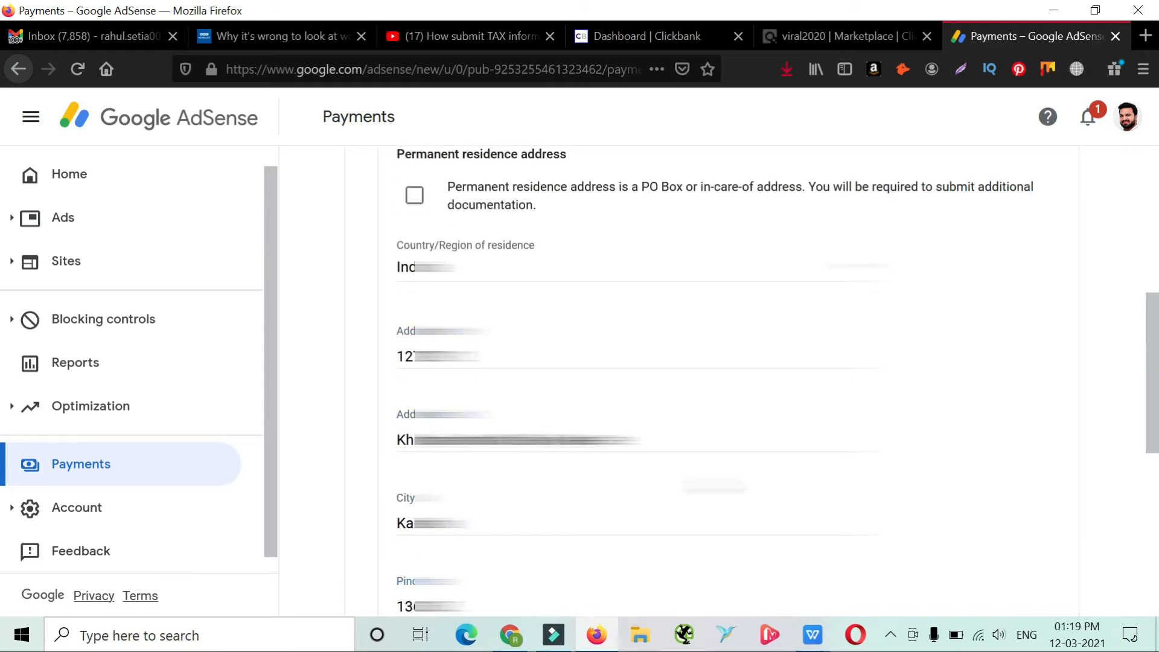
# Select the state of residence and mark the mailing address as same as the permanent residence address
pyautogui.scroll(-5, 714, 485)
pyautogui.click(712, 386)
pyautogui.scroll(4, 712, 370)
pyautogui.click(712, 370)
pyautogui.scroll(-4, 712, 370)
pyautogui.scroll(-1, 991, 406)
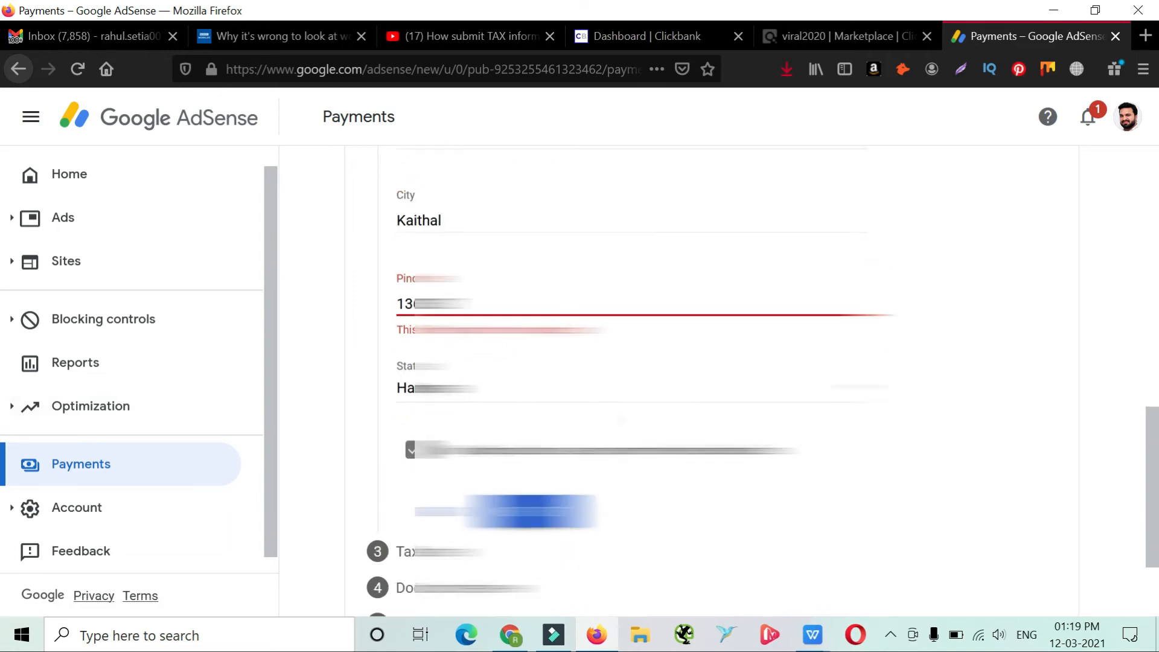
# Correct the pincode of the permanent residence address and continue to the Tax treaty section
pyautogui.scroll(9, 999, 447)
pyautogui.scroll(-1, 1009, 486)
pyautogui.scroll(1, 1009, 486)
pyautogui.moveTo(1155, 334); pyautogui.dragTo(1157, 515)
pyautogui.click(603, 355)
pyautogui.press('BackSpace')
pyautogui.press('BackSpace')
pyautogui.press('BackSpace')
pyautogui.press('BackSpace')
pyautogui.press('BackSpace')
pyautogui.write('36')
pyautogui.click(954, 391)
pyautogui.click(531, 563)
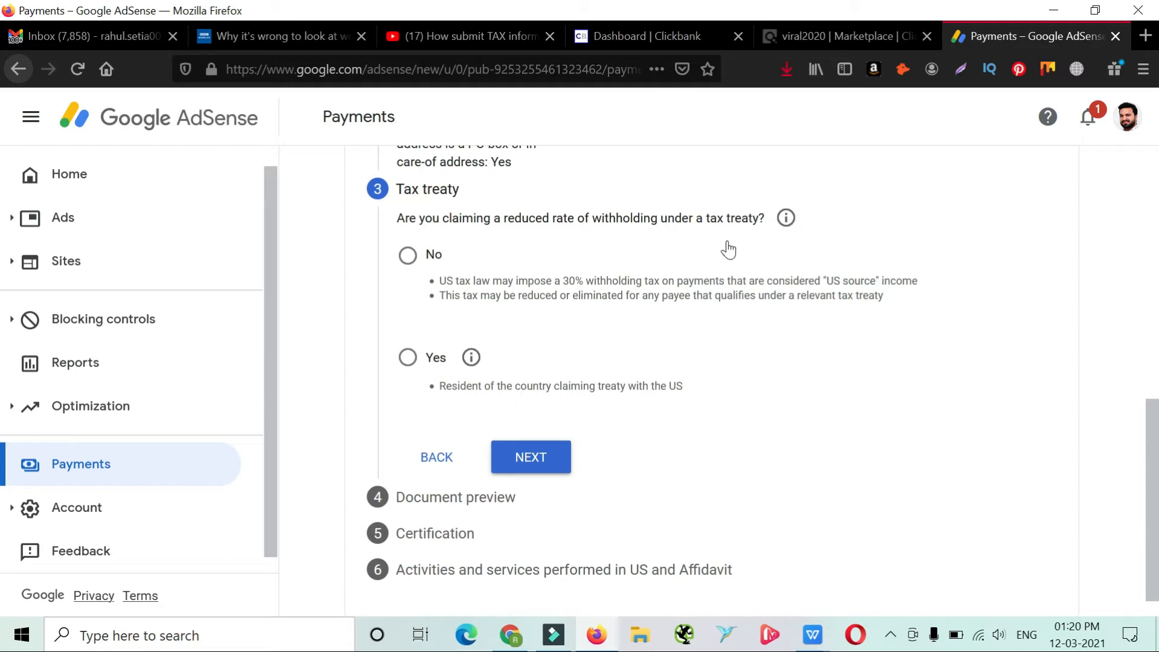
# Claim a reduced withholding rate under a tax treaty as a resident of the treaty country India
pyautogui.click(408, 360)
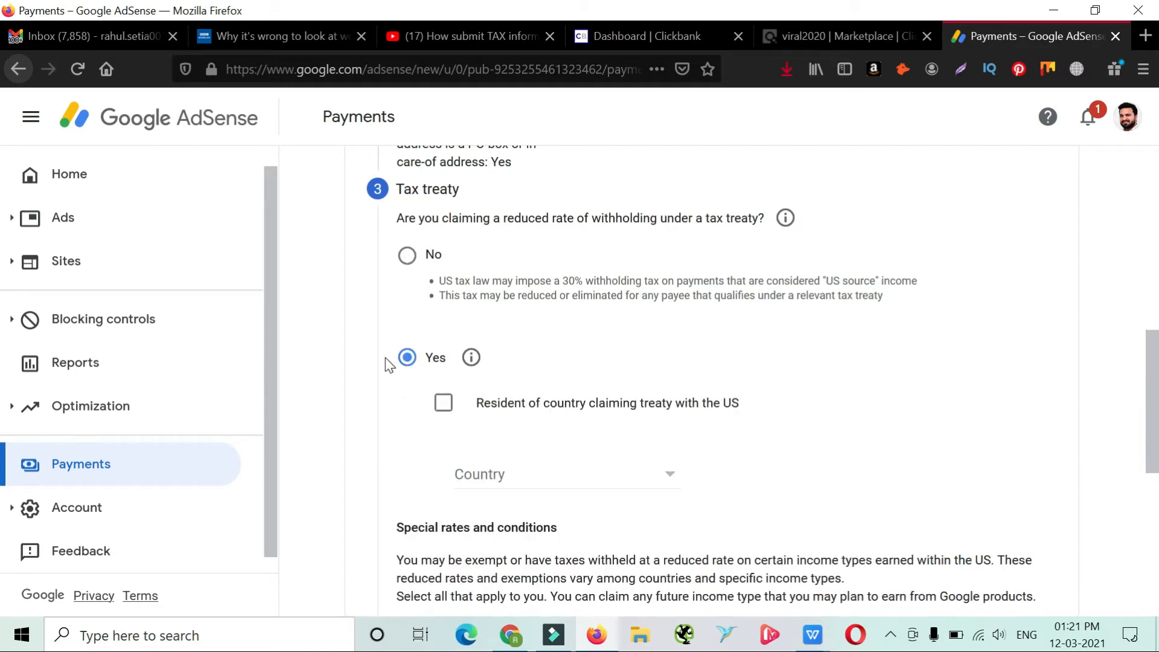
pyautogui.click(443, 402)
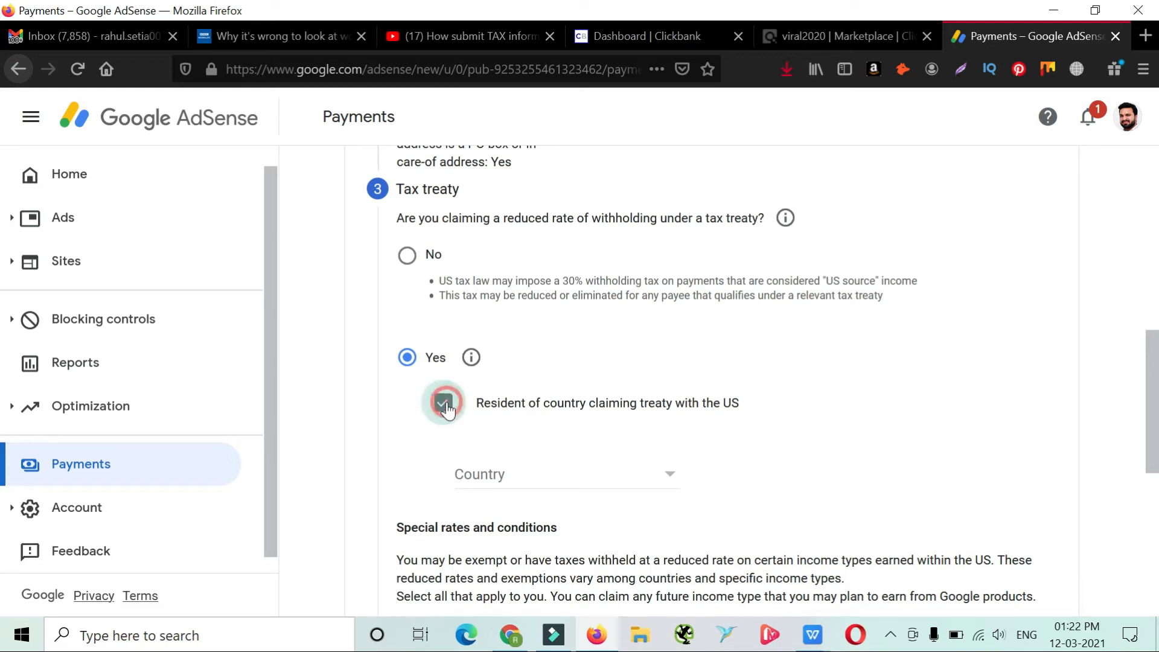
pyautogui.click(626, 479)
pyautogui.scroll(-5, 529, 386)
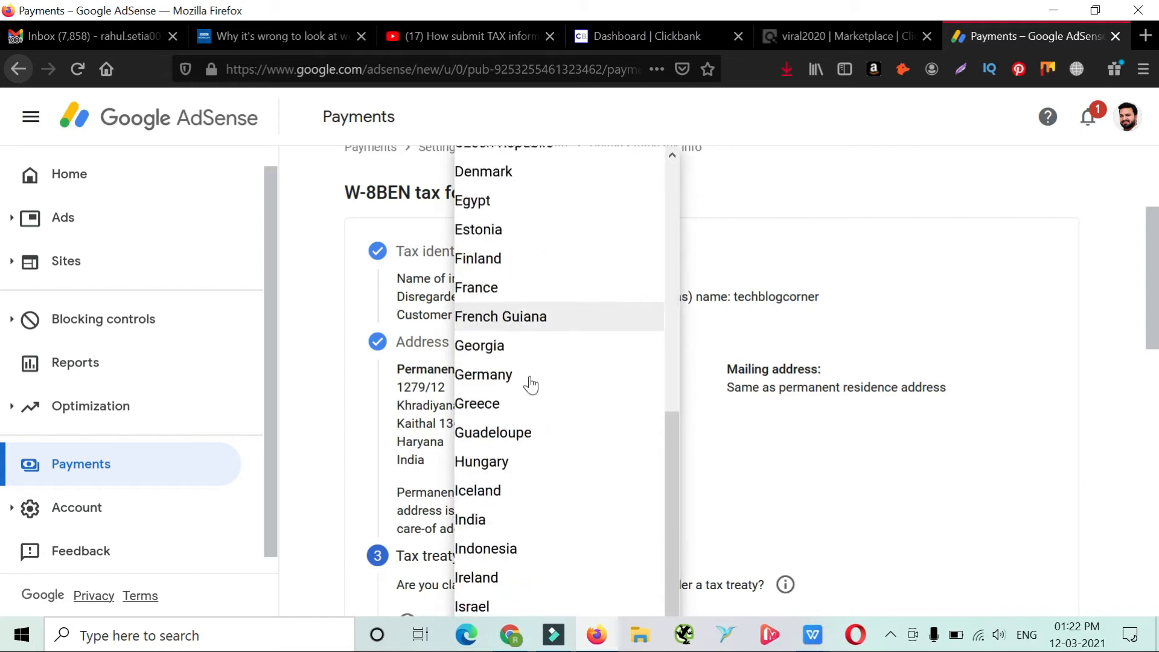
pyautogui.scroll(-3, 519, 371)
pyautogui.click(509, 342)
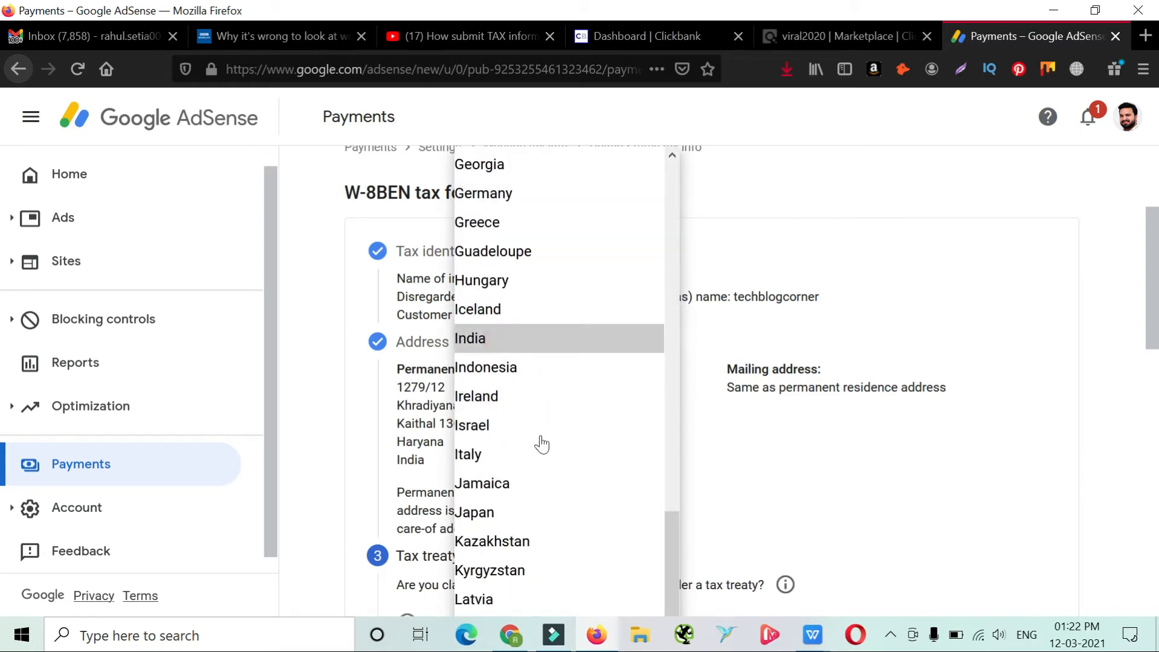
# Claim Services (AdSense) income under Article 7 and paragraph 1 with a withholding rate of 0% (reduced rate)
pyautogui.click(416, 383)
pyautogui.scroll(-3, 454, 418)
pyautogui.click(541, 414)
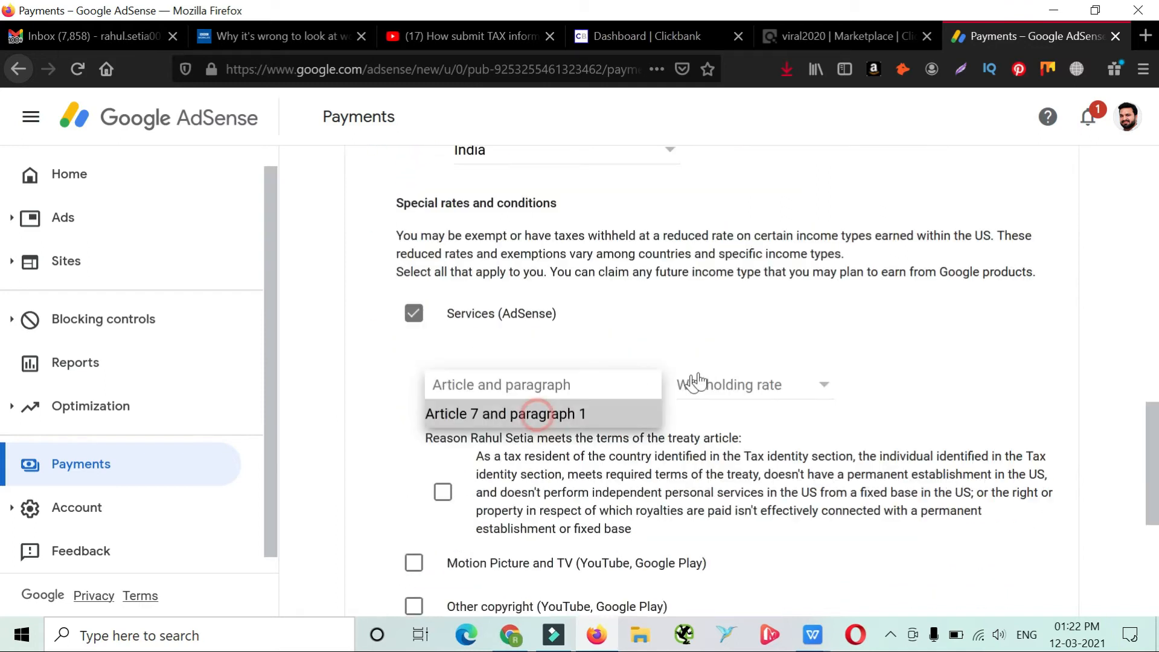
pyautogui.click(716, 387)
pyautogui.click(719, 415)
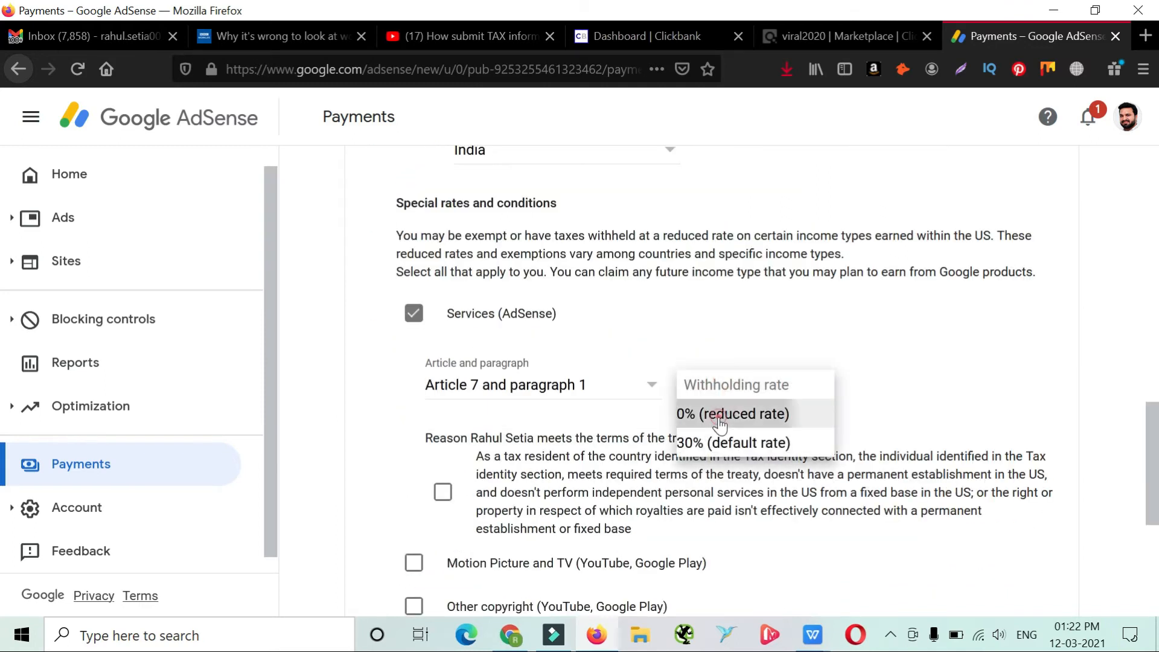
# Confirm the Services treaty reason, and claim Motion Picture and TV under Article 12 and paragraph 2A II at 15% (reduced rate) with its reason confirmed
pyautogui.click(442, 493)
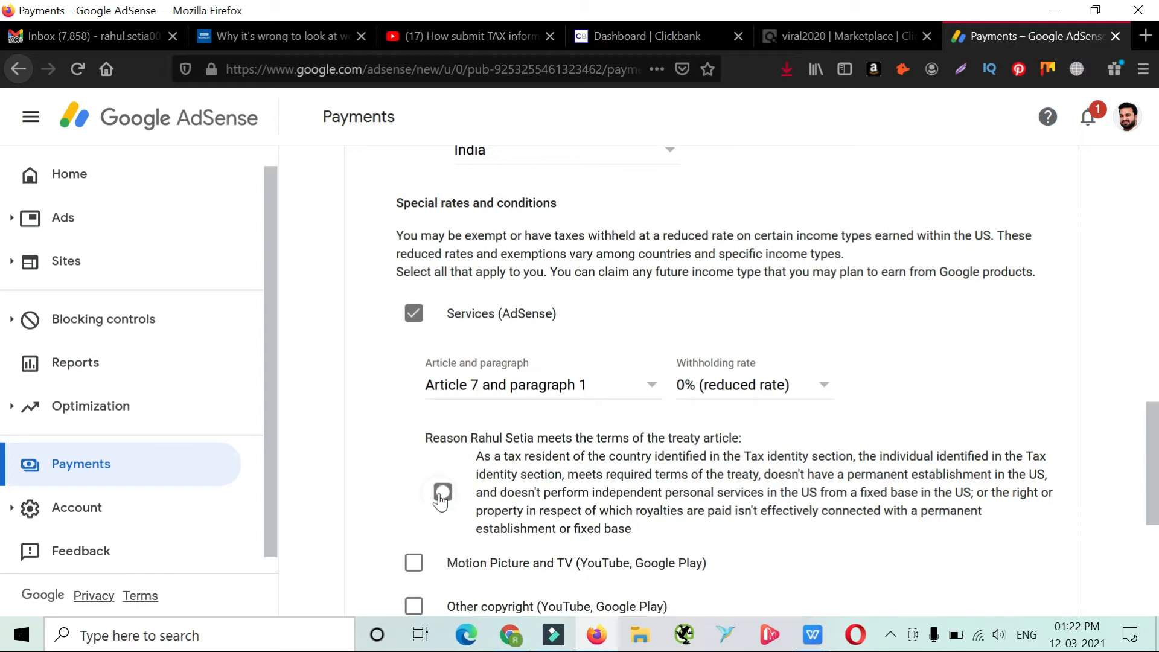
pyautogui.scroll(-4, 441, 498)
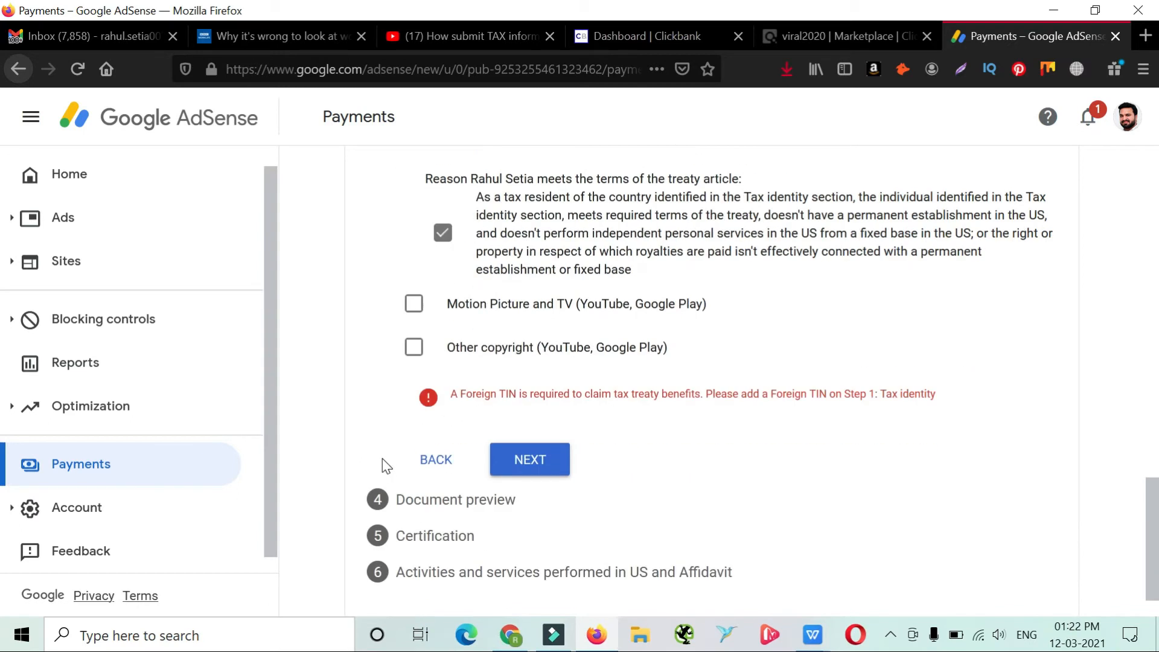
pyautogui.click(415, 304)
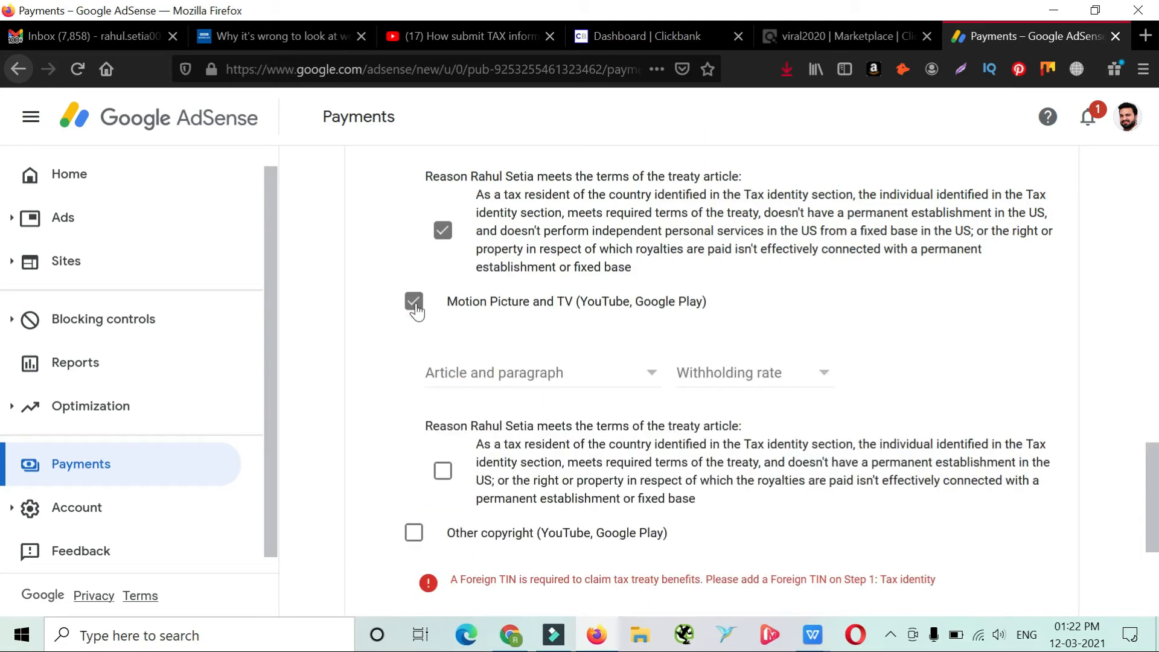
pyautogui.click(468, 374)
pyautogui.click(479, 401)
pyautogui.click(707, 375)
pyautogui.click(733, 410)
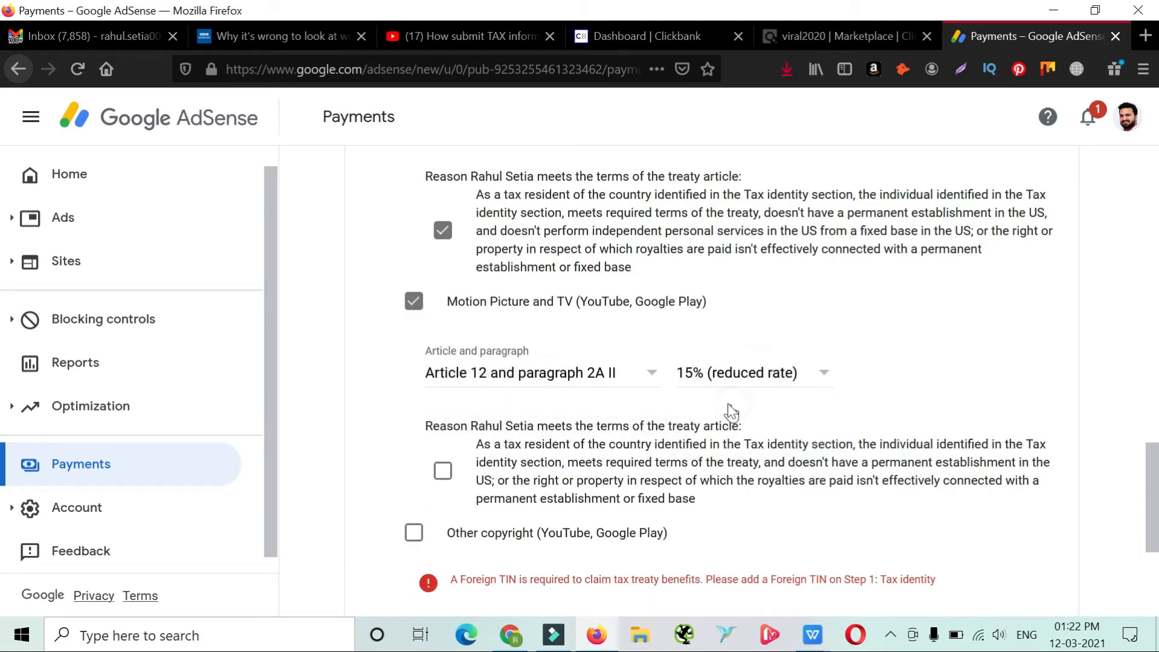
pyautogui.click(443, 474)
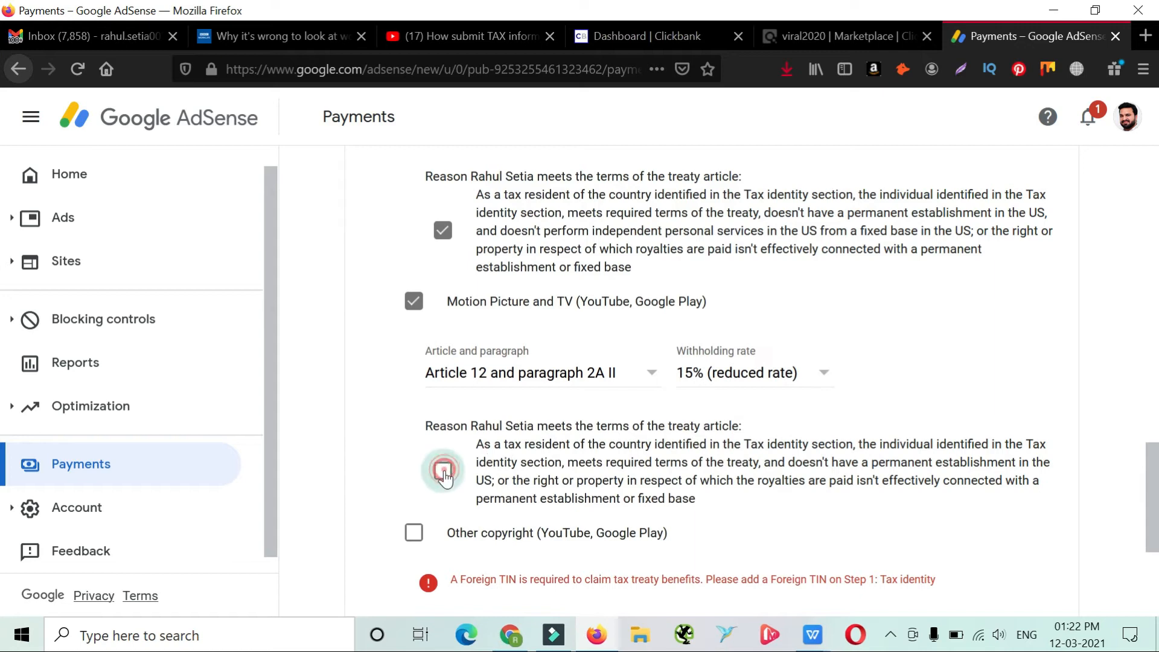
# Claim Other copyright income under Article 12 and paragraph 2A II at 15% (reduced rate) and confirm its treaty reason
pyautogui.click(412, 535)
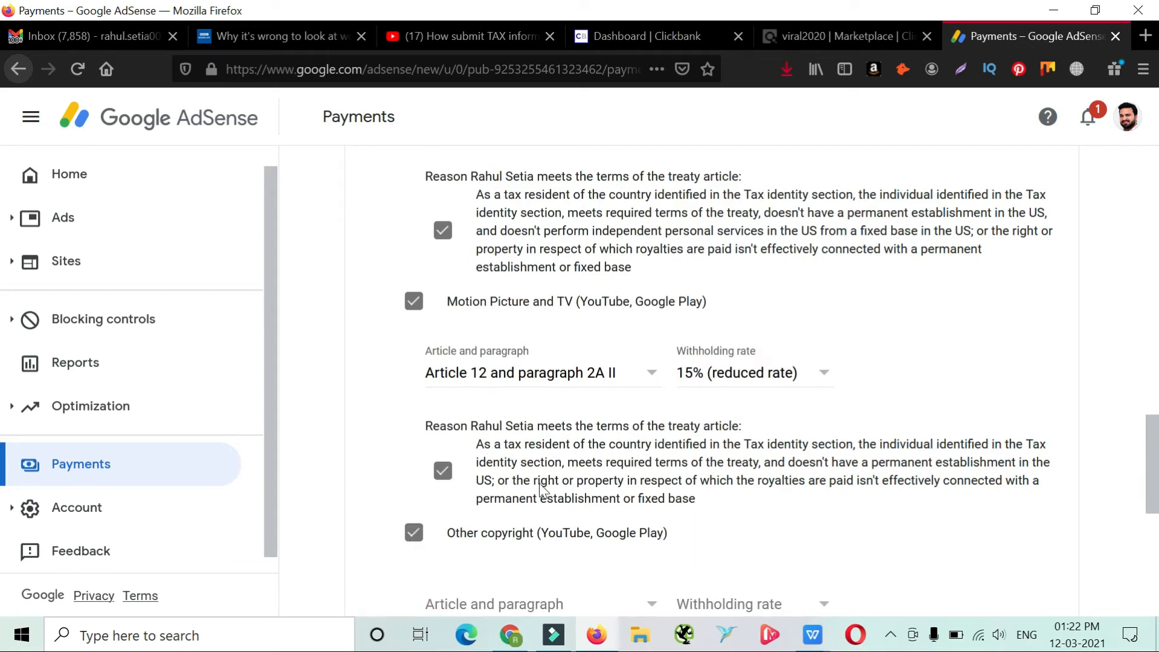
pyautogui.scroll(-3, 537, 477)
pyautogui.click(515, 426)
pyautogui.click(515, 459)
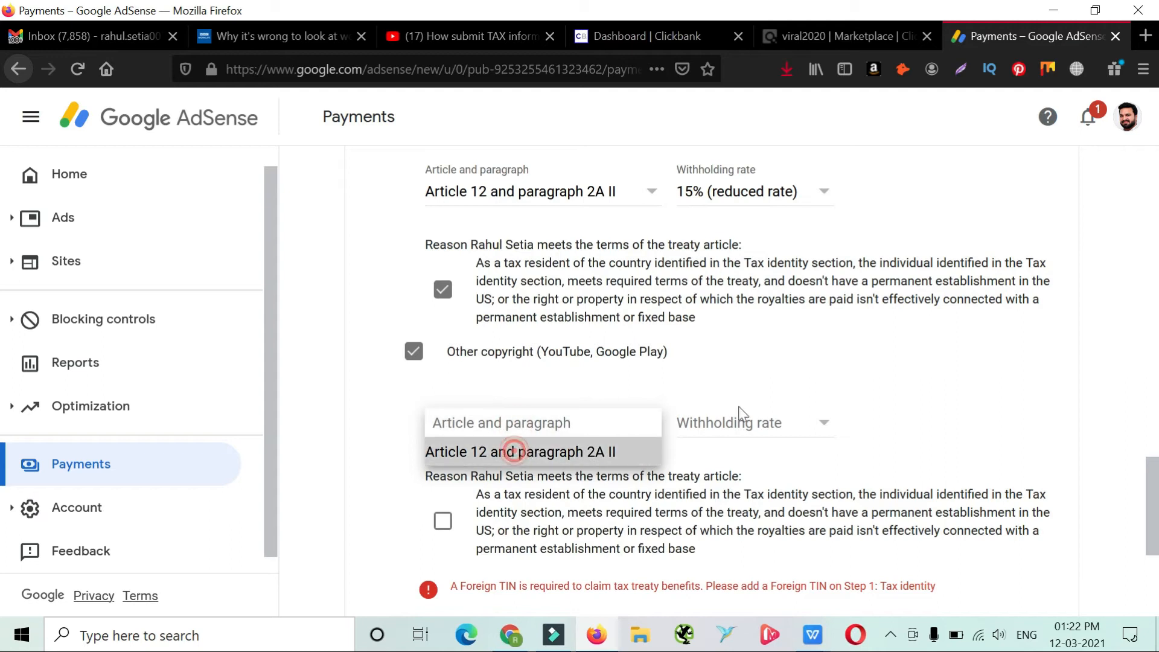
pyautogui.click(736, 424)
pyautogui.click(743, 453)
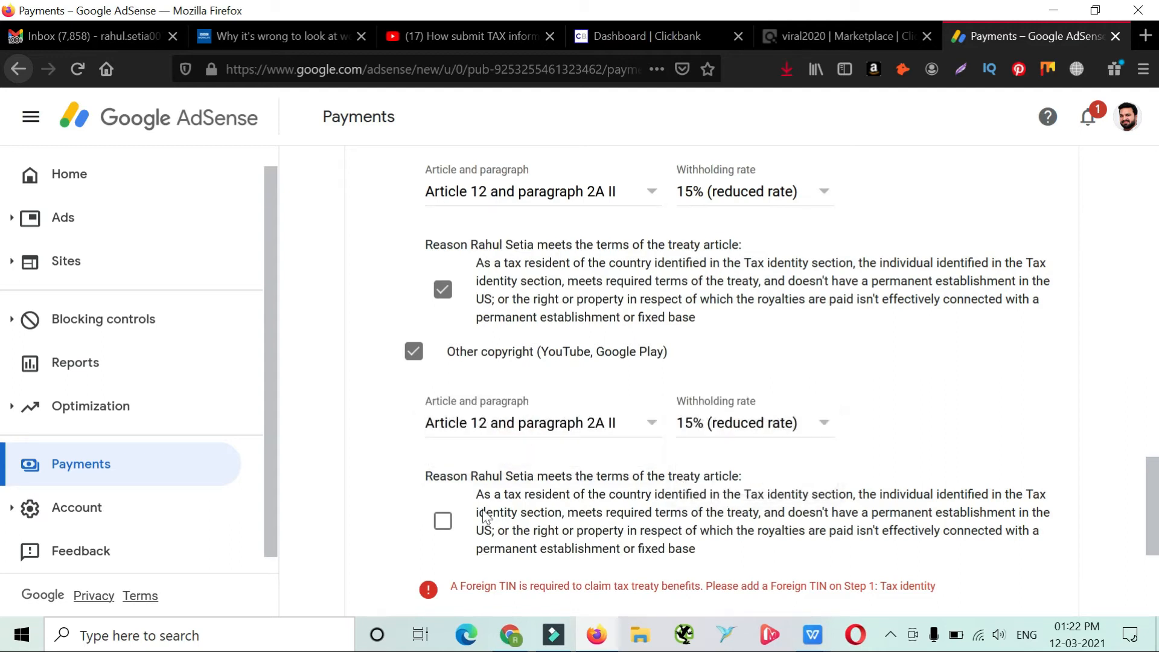
pyautogui.click(443, 525)
# Add the Foreign TIN in the Tax identity section and continue through the Tax treaty section to the Document preview
pyautogui.scroll(3, 447, 531)
pyautogui.scroll(-4, 452, 525)
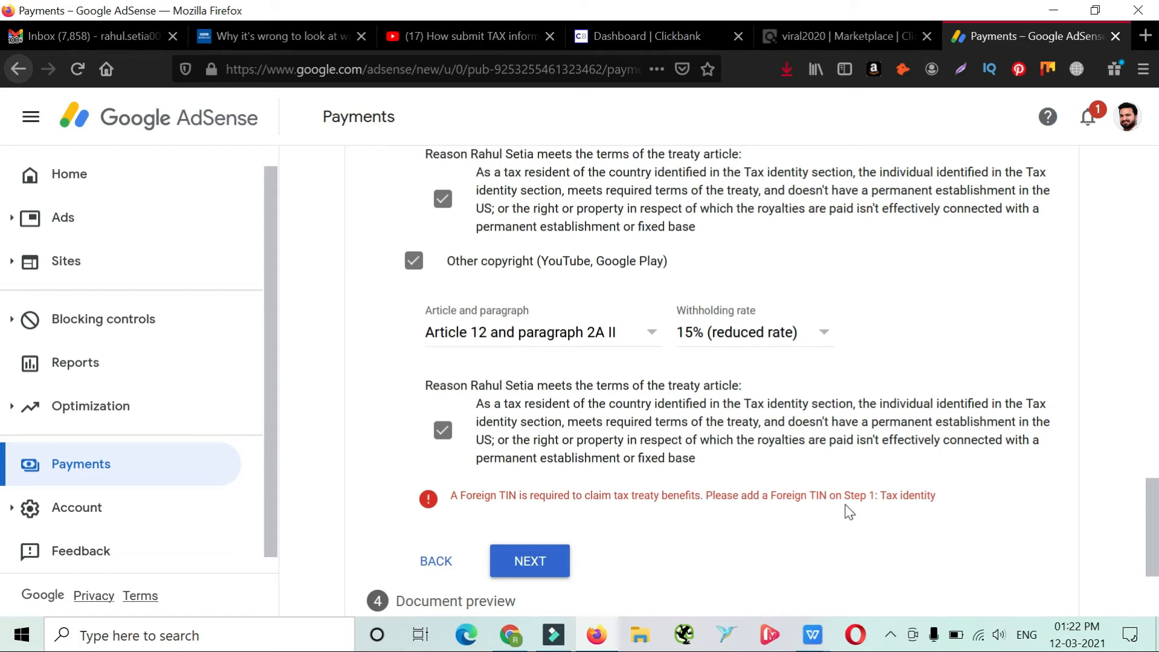
pyautogui.moveTo(1153, 545); pyautogui.dragTo(1153, 531)
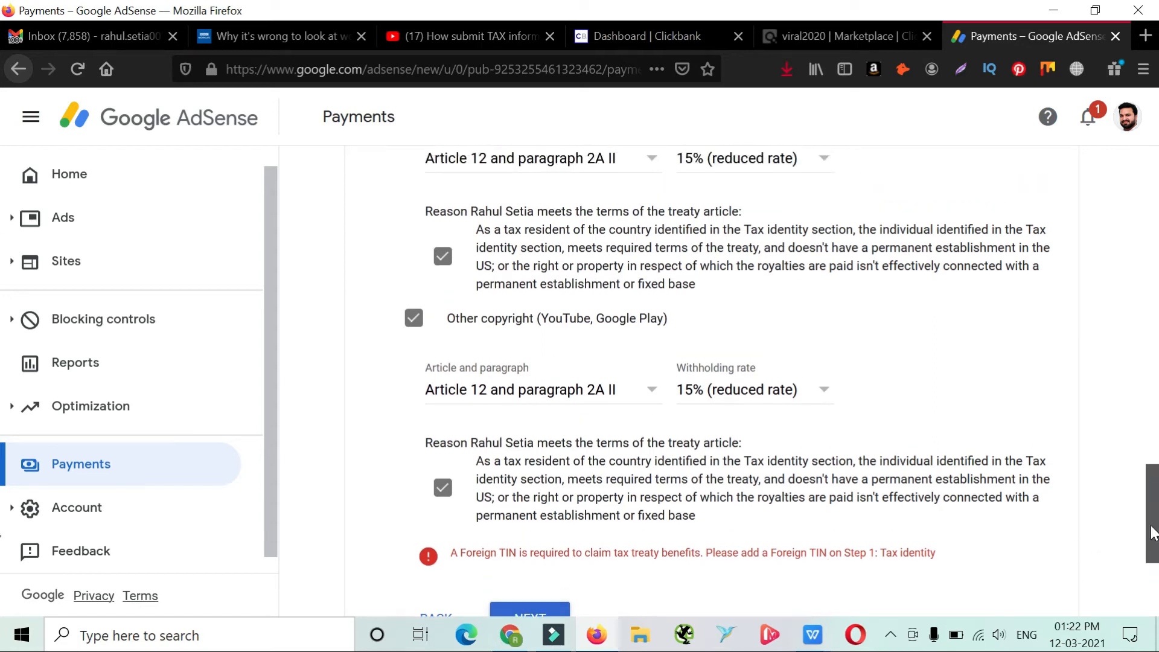
pyautogui.scroll(-2, 1153, 531)
pyautogui.moveTo(946, 440); pyautogui.dragTo(700, 438)
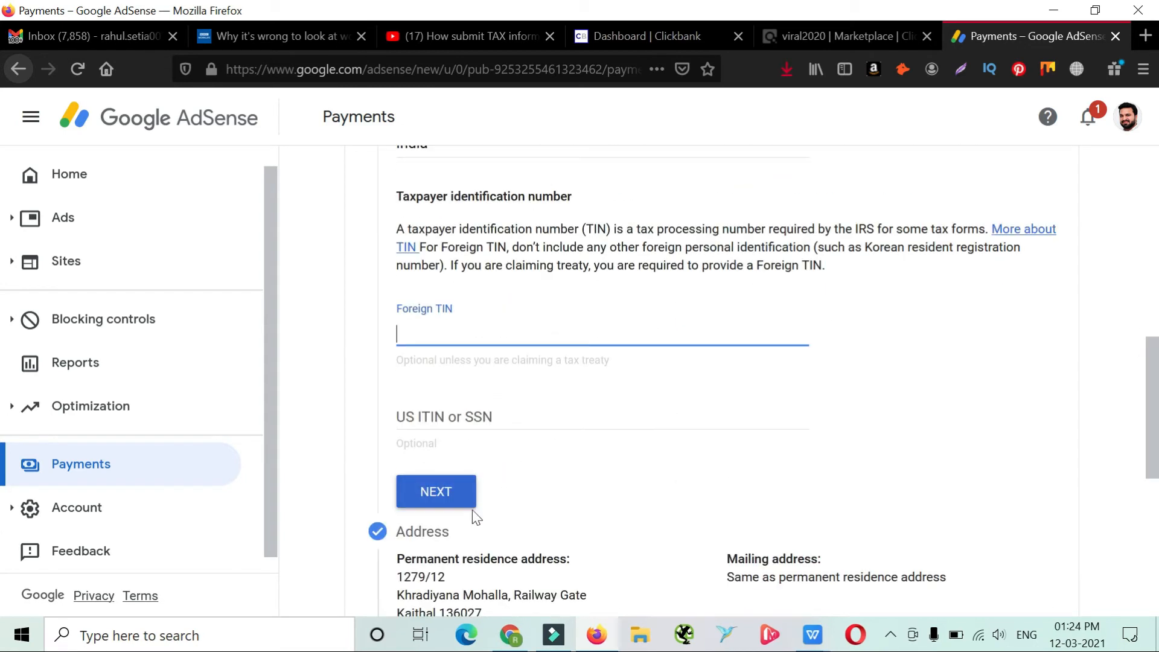
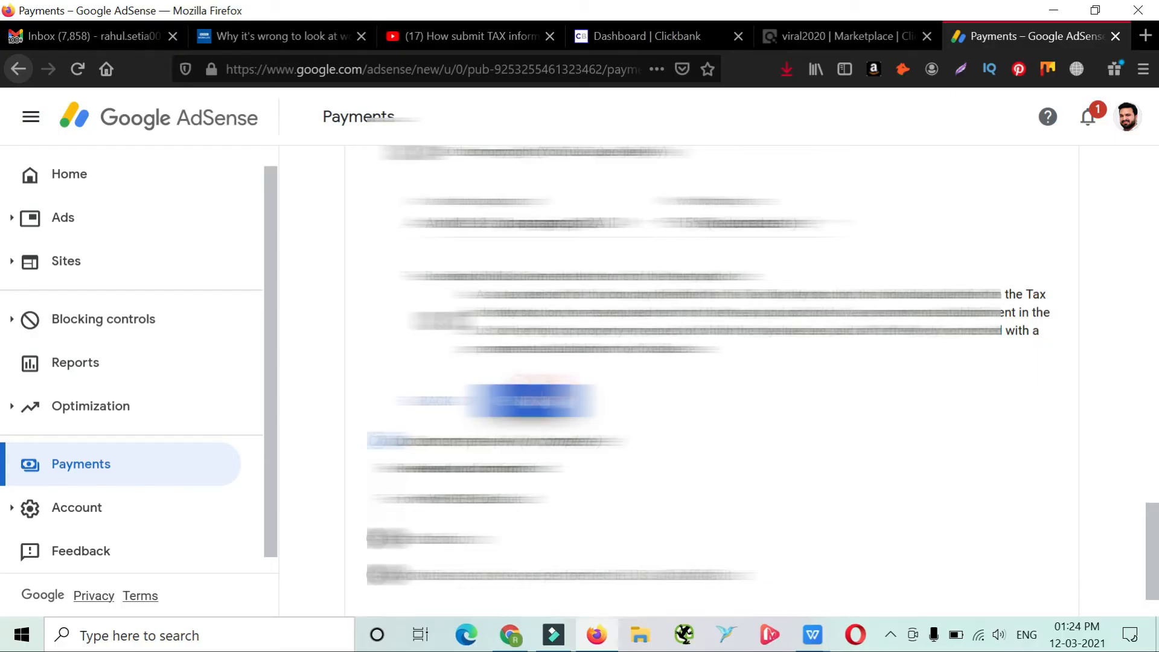
pyautogui.click(538, 395)
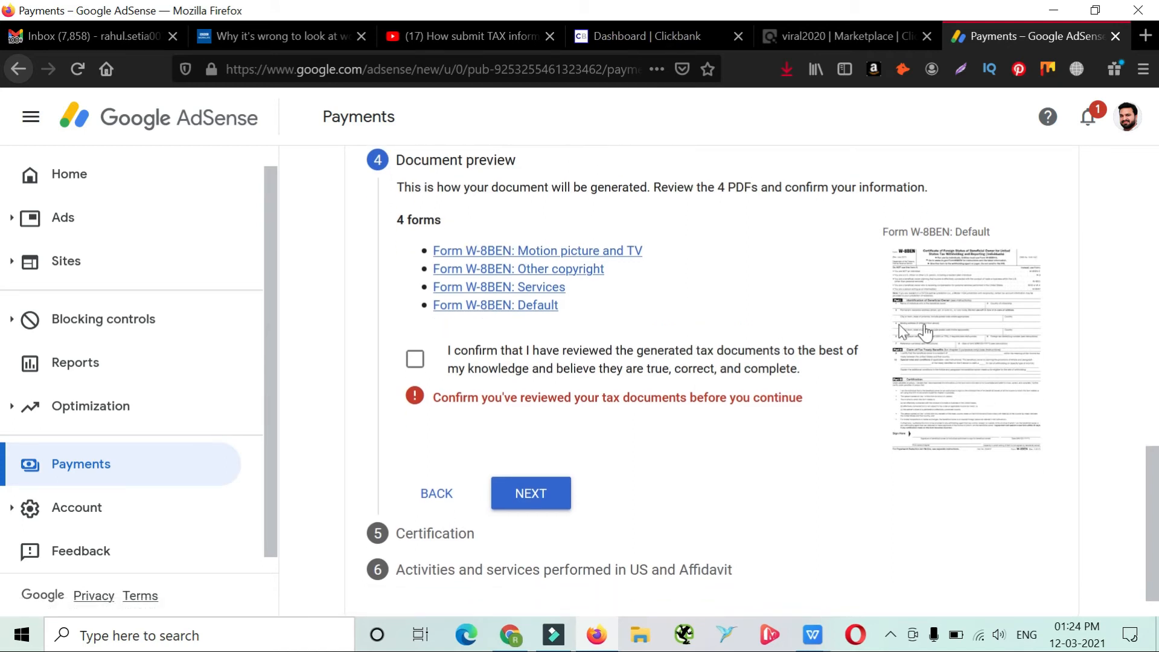
# Review the generated default Form W-8BEN, confirm that the tax documents are reviewed, and continue to Certification
pyautogui.click(926, 325)
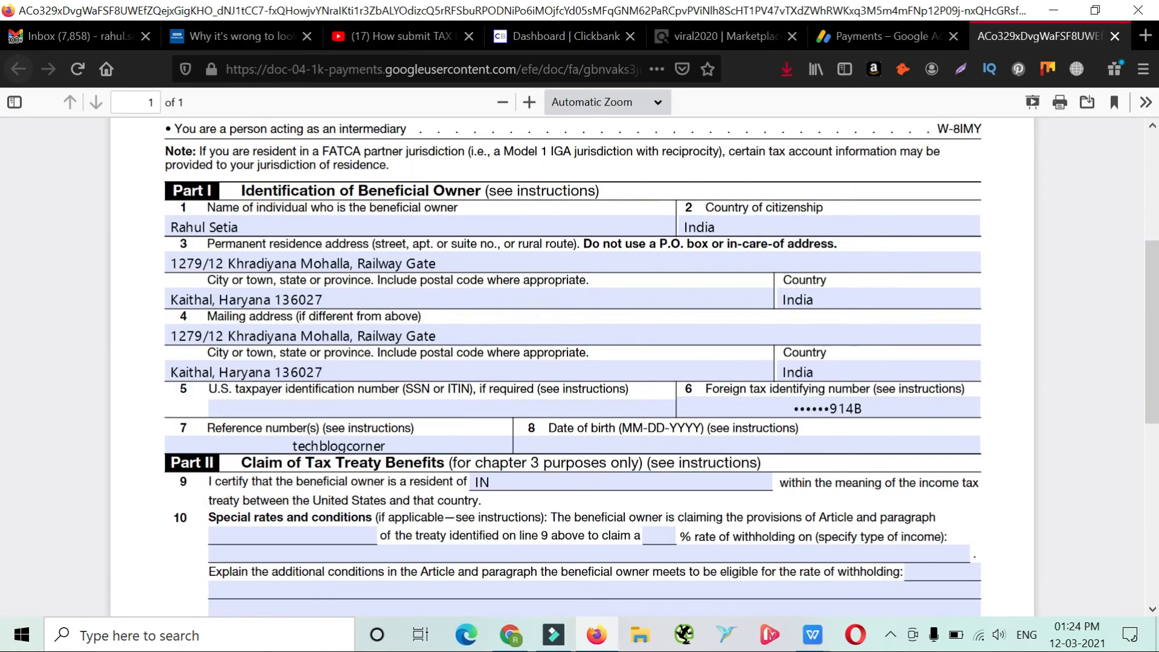
pyautogui.scroll(-7, 792, 389)
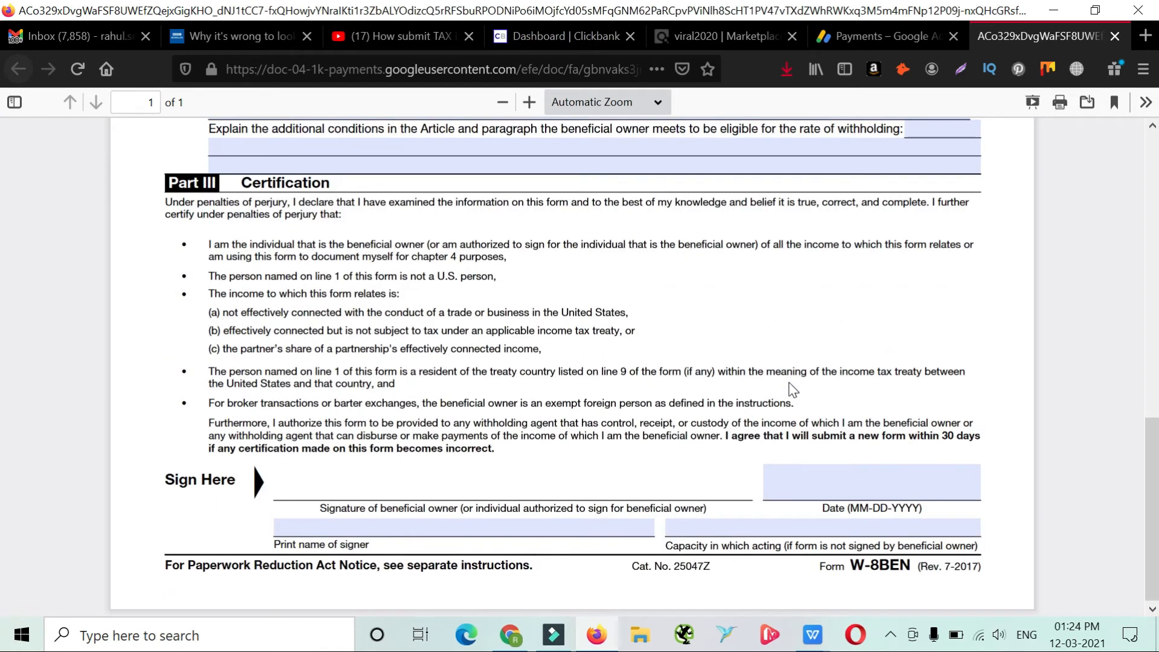
pyautogui.hotkey('ctrl', 'shift', 'Tab')
pyautogui.click(414, 359)
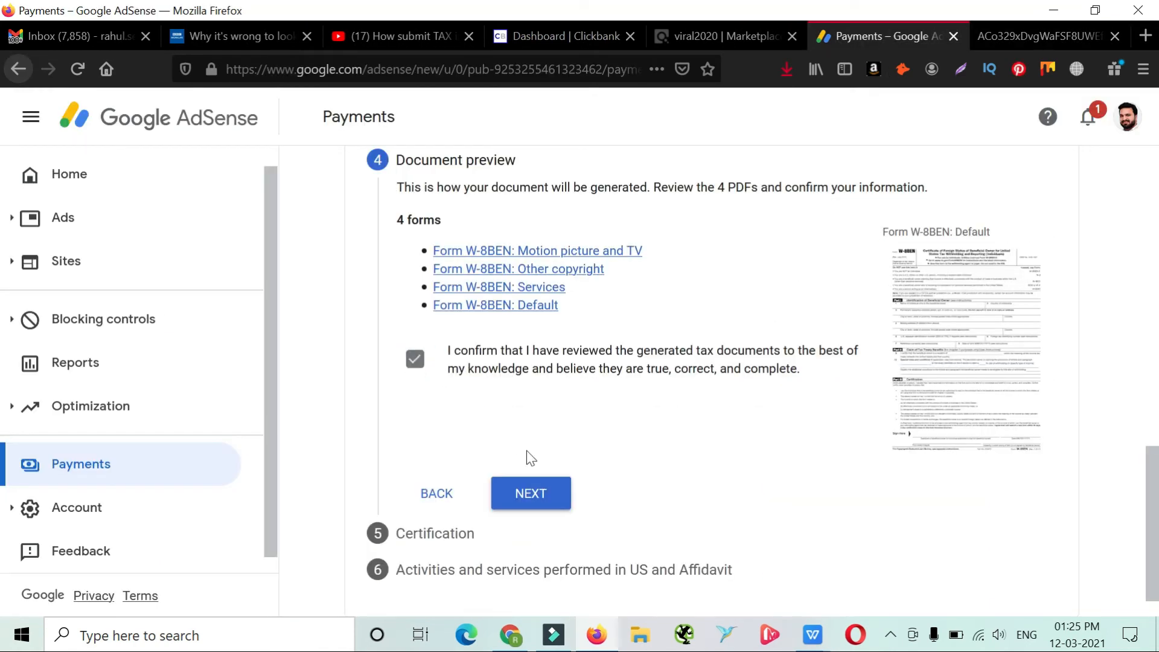
pyautogui.click(537, 493)
# Sign the certification with the full legal name as the person completing the form on their own behalf, and continue
pyautogui.scroll(-7, 538, 494)
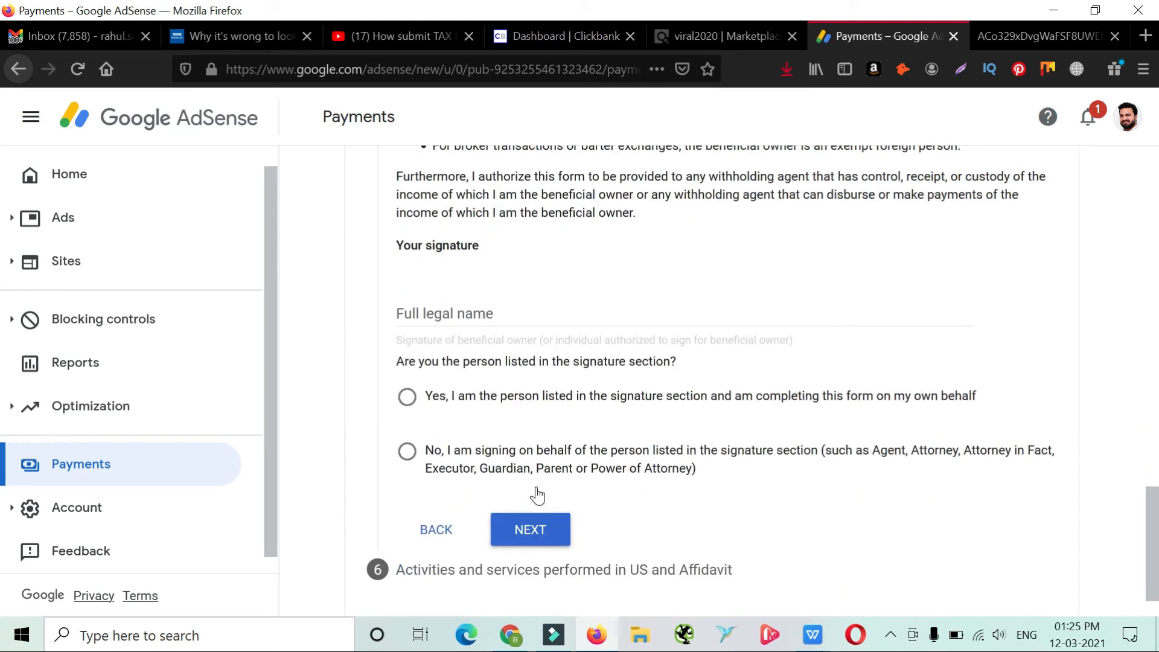
pyautogui.click(464, 315)
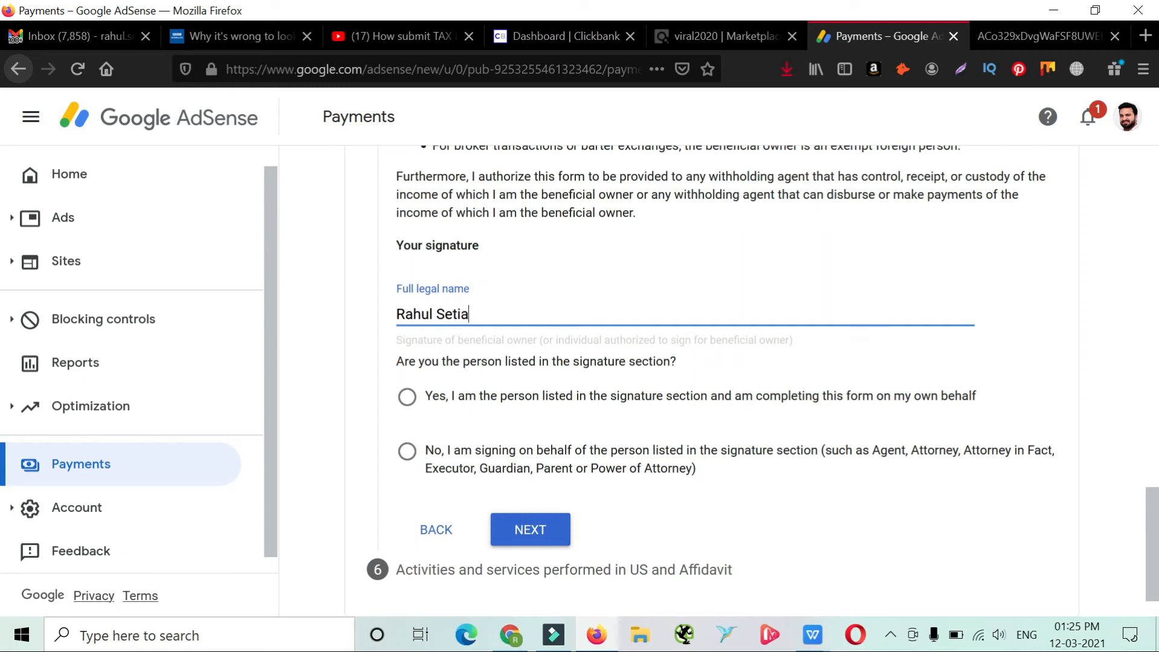
pyautogui.click(457, 402)
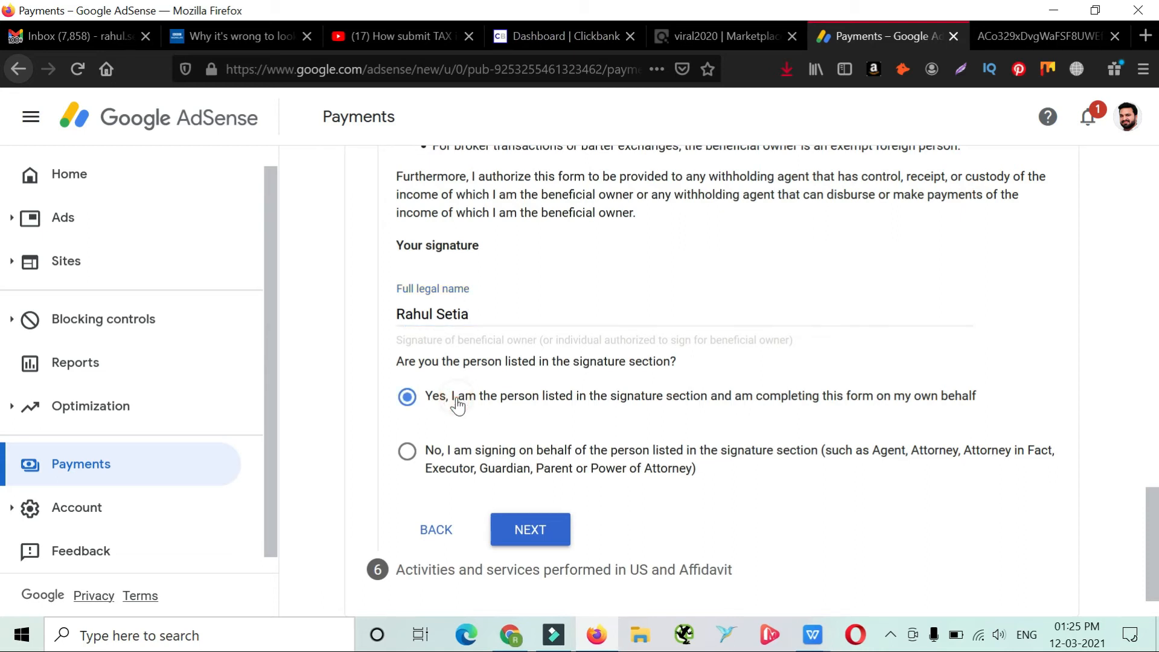
pyautogui.click(522, 531)
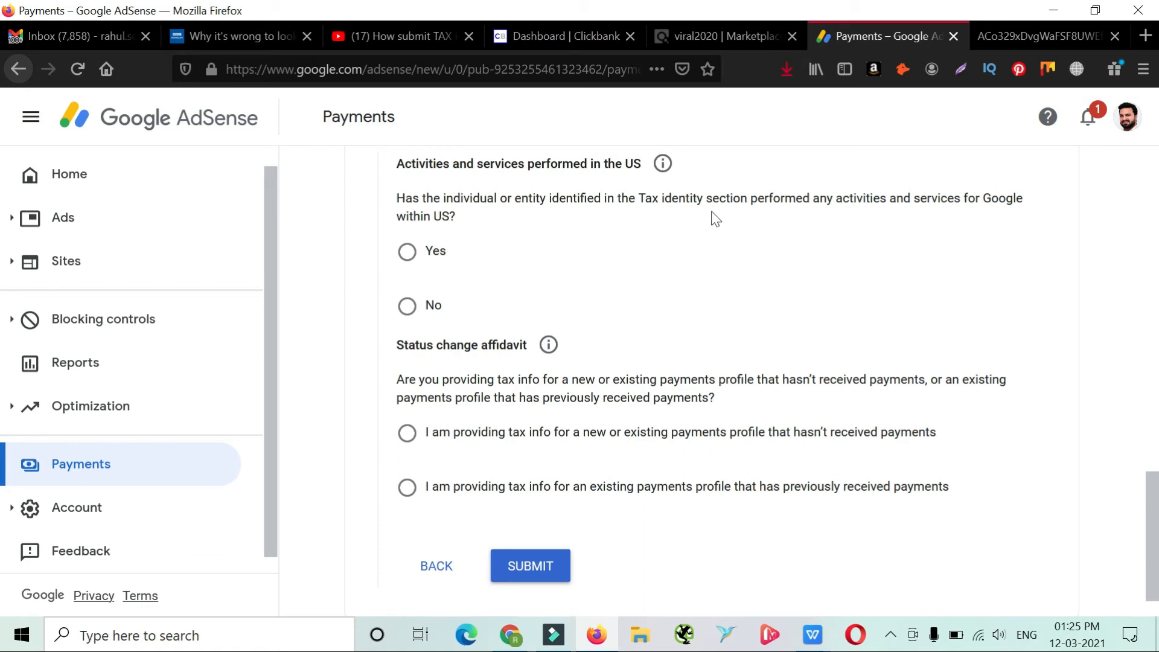
# Answer No to activities and services performed in the US and certify that services are performed solely outside the US
pyautogui.click(408, 308)
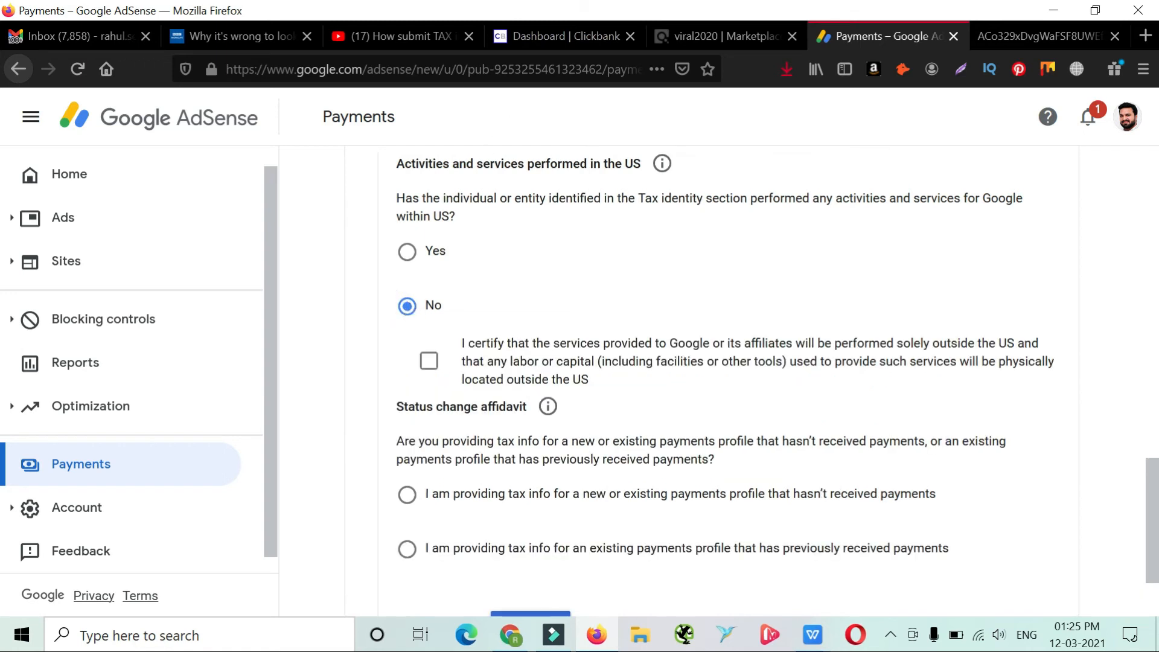
pyautogui.moveTo(501, 164); pyautogui.dragTo(634, 164)
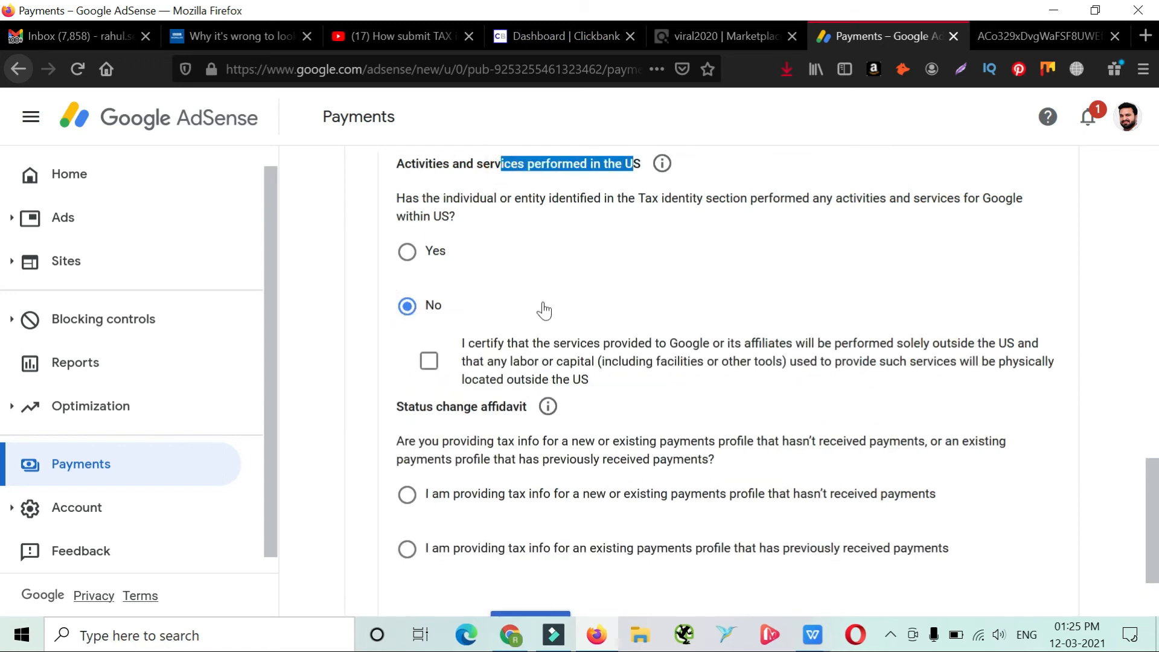
pyautogui.click(429, 362)
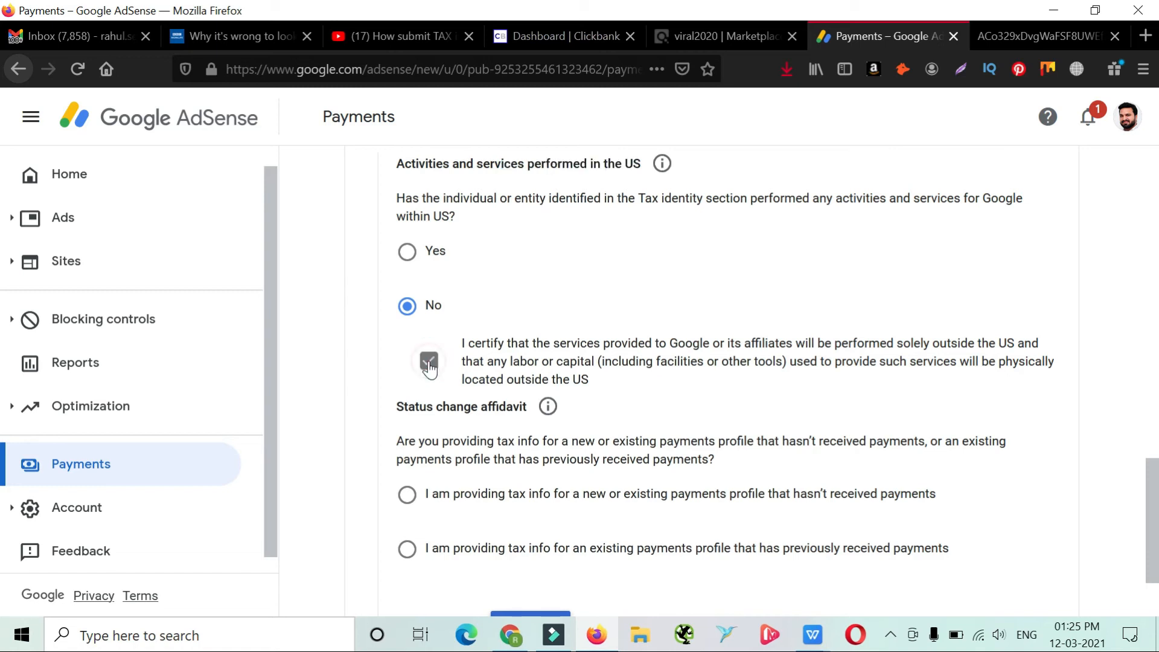
pyautogui.scroll(-1, 433, 496)
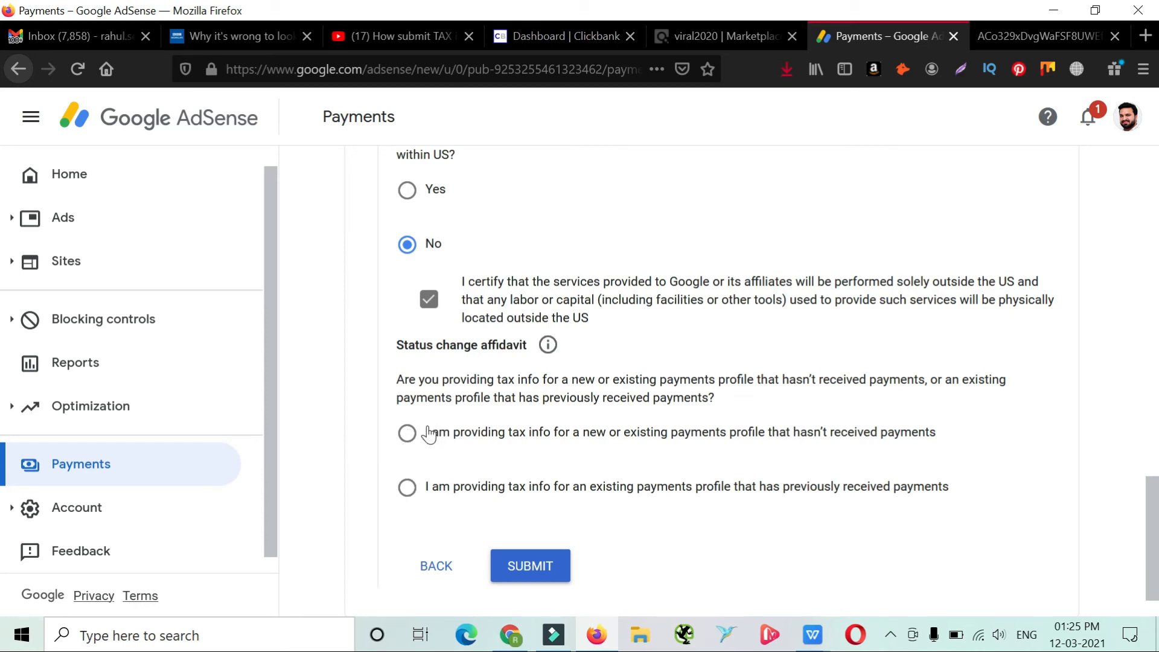
pyautogui.moveTo(431, 432); pyautogui.dragTo(944, 445)
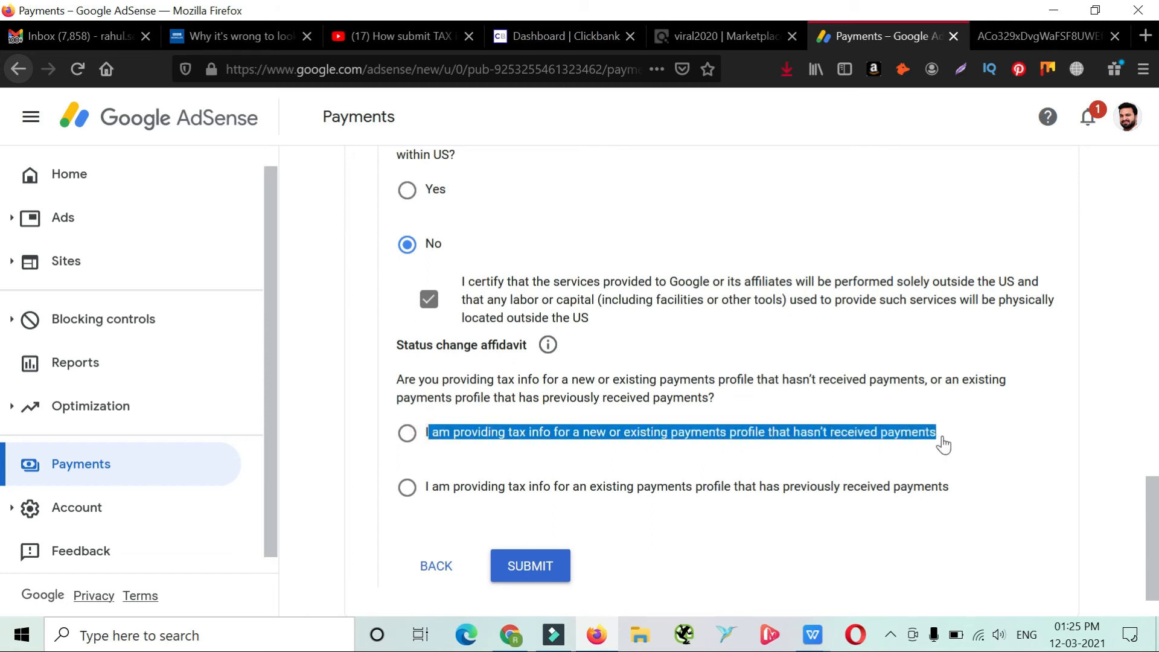
pyautogui.click(943, 445)
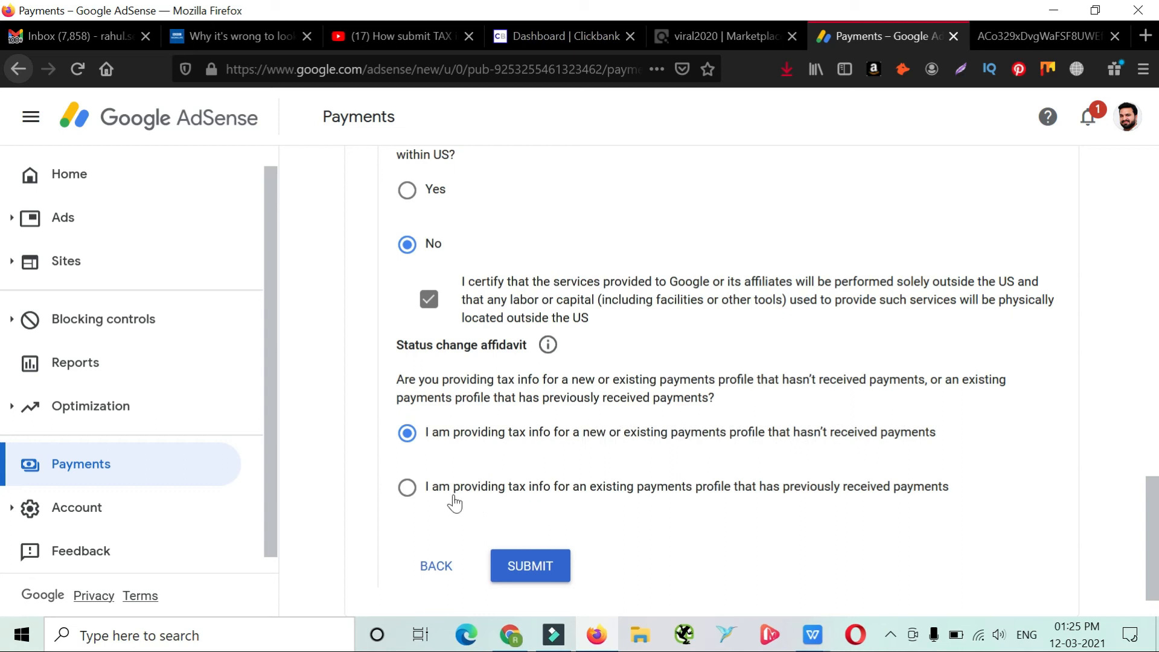
pyautogui.moveTo(424, 490); pyautogui.dragTo(958, 520)
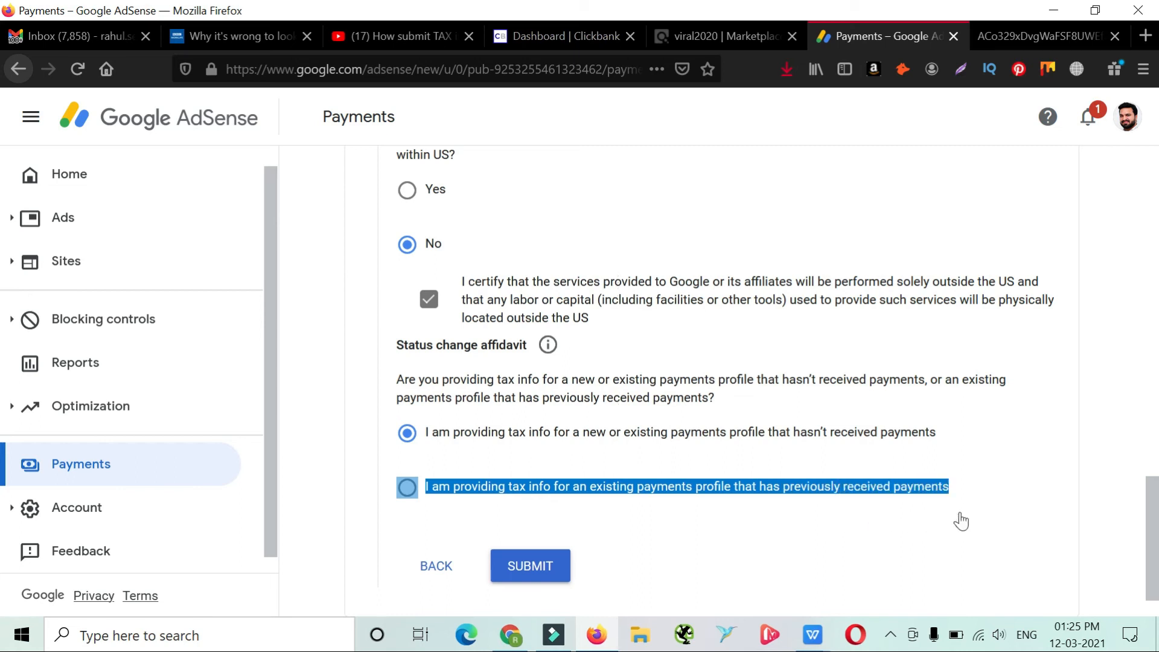
# Submit the form for an existing payments profile that has previously received payments, accepting the declaration under penalties of perjury
pyautogui.click(408, 487)
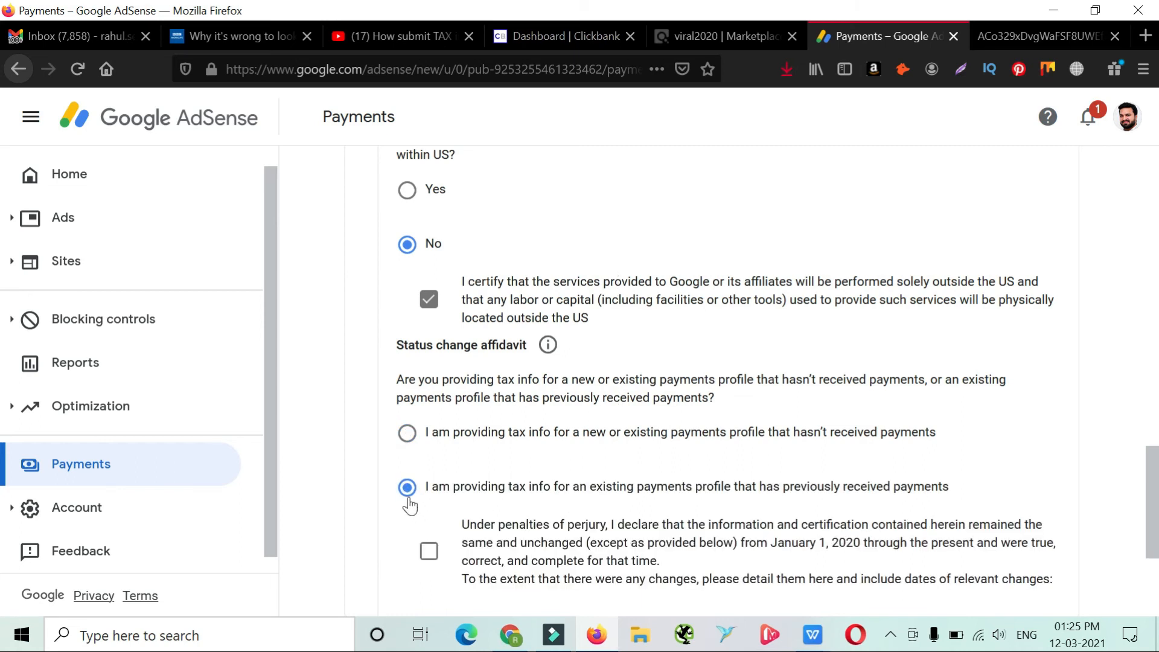
pyautogui.scroll(-2, 409, 506)
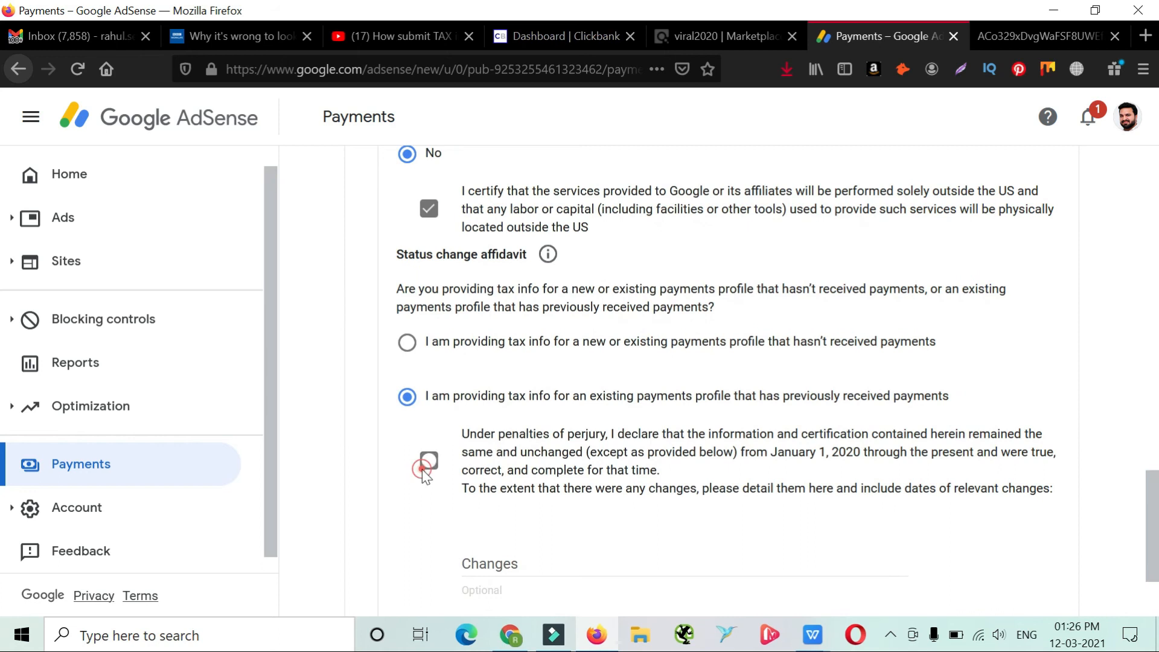
pyautogui.scroll(-1, 505, 498)
pyautogui.click(505, 493)
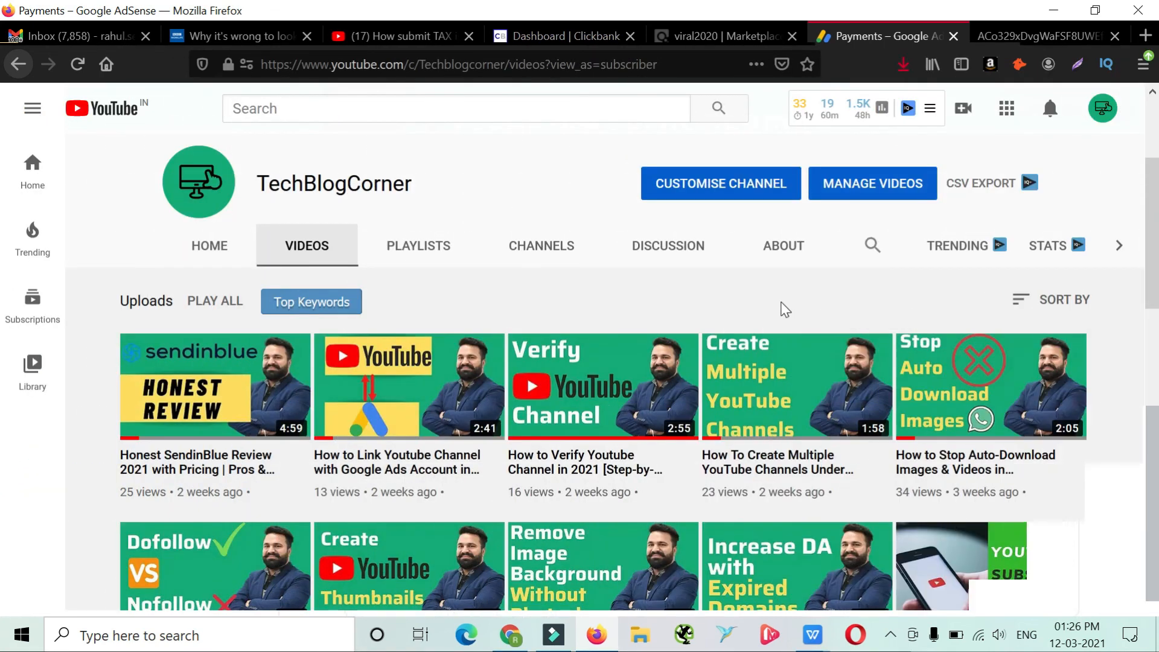
pyautogui.scroll(-3, 781, 301)
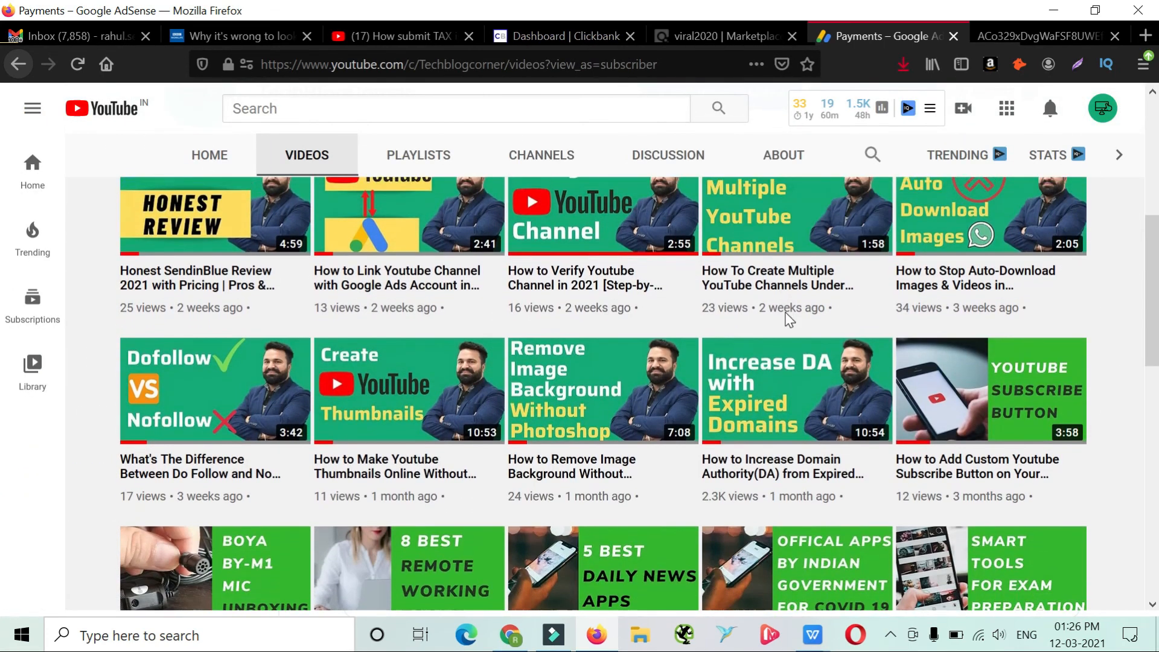
pyautogui.scroll(3, 785, 181)
pyautogui.scroll(-5, 799, 362)
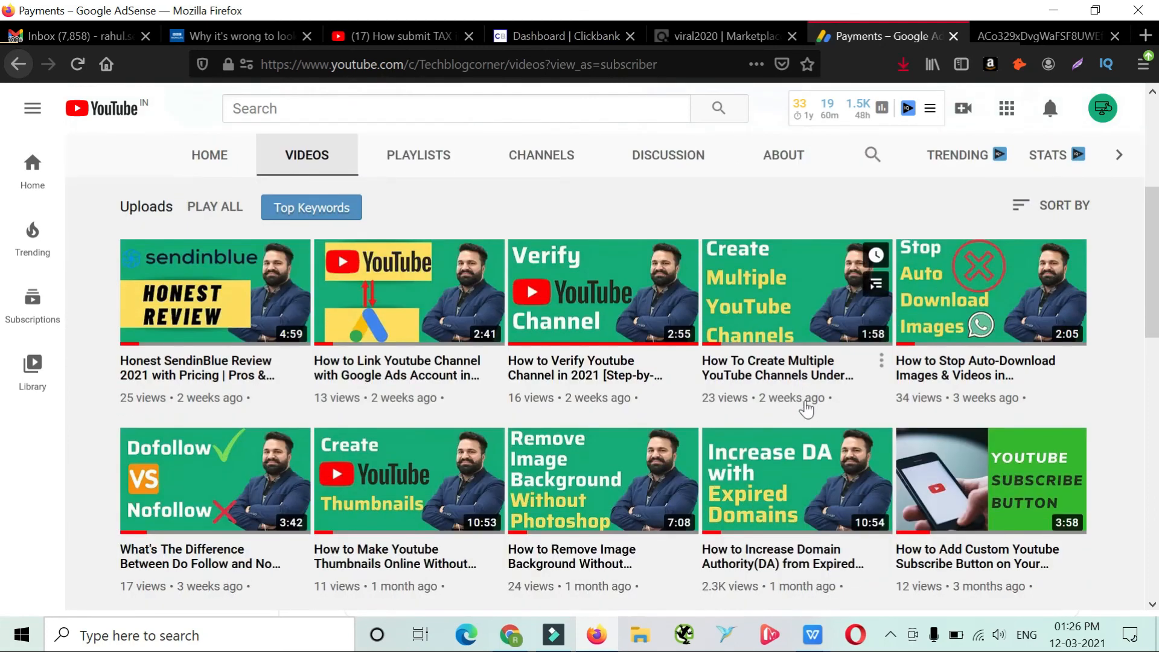
pyautogui.scroll(-2, 827, 446)
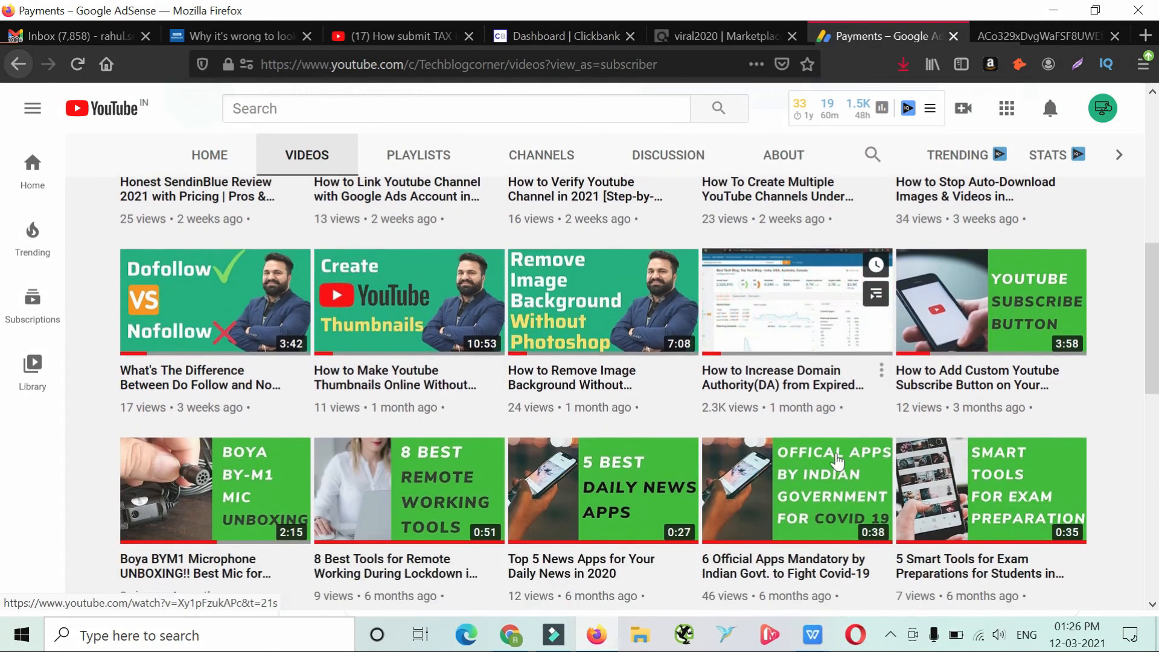